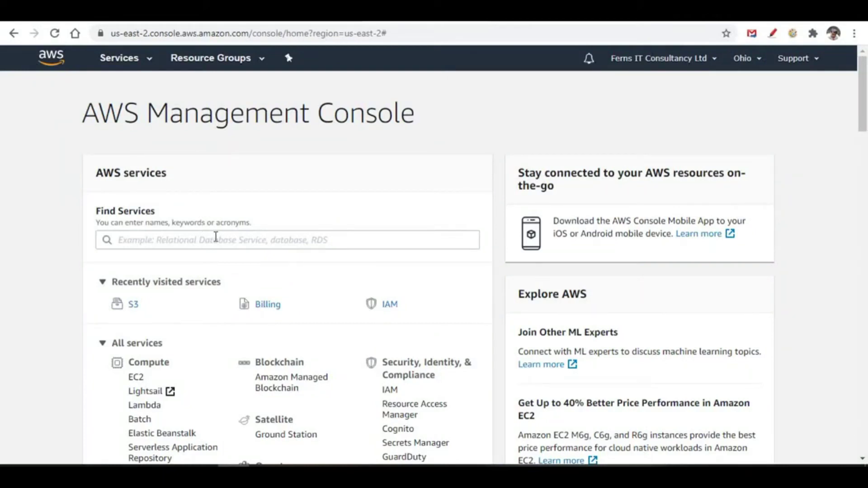
# - Find the S3 service in the AWS Management Console and open it
pyautogui.click(217, 239)
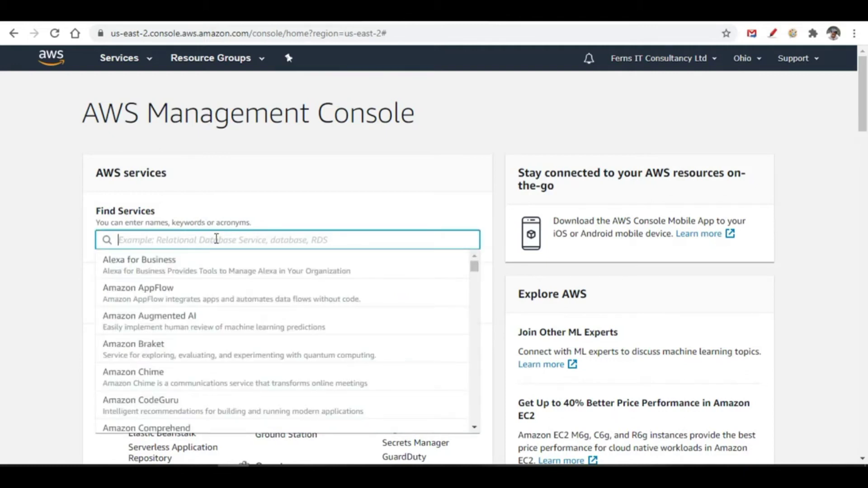
pyautogui.write('s3')
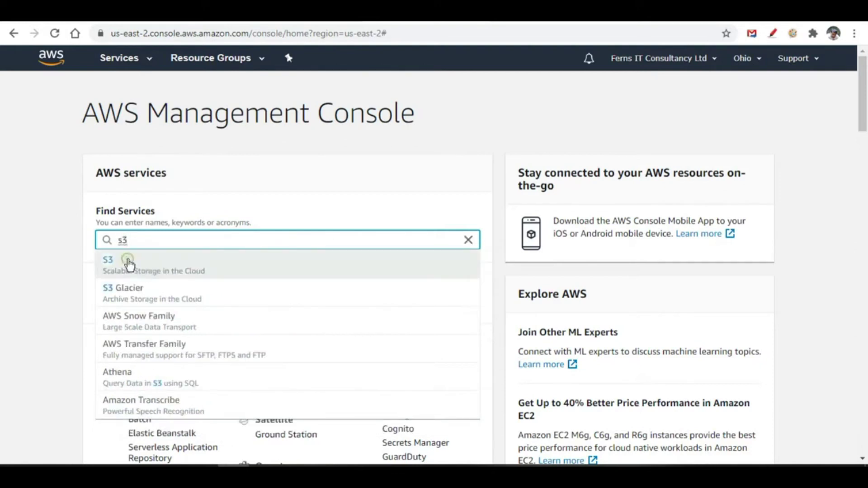
pyautogui.click(129, 264)
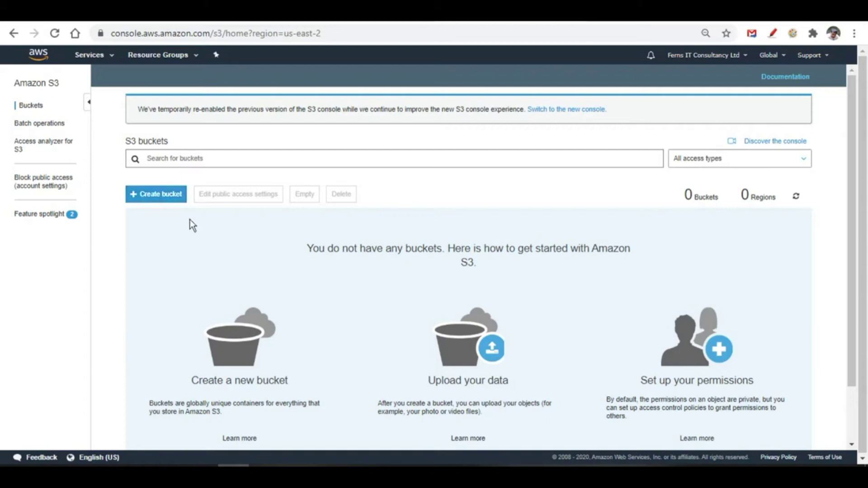
pyautogui.click(159, 196)
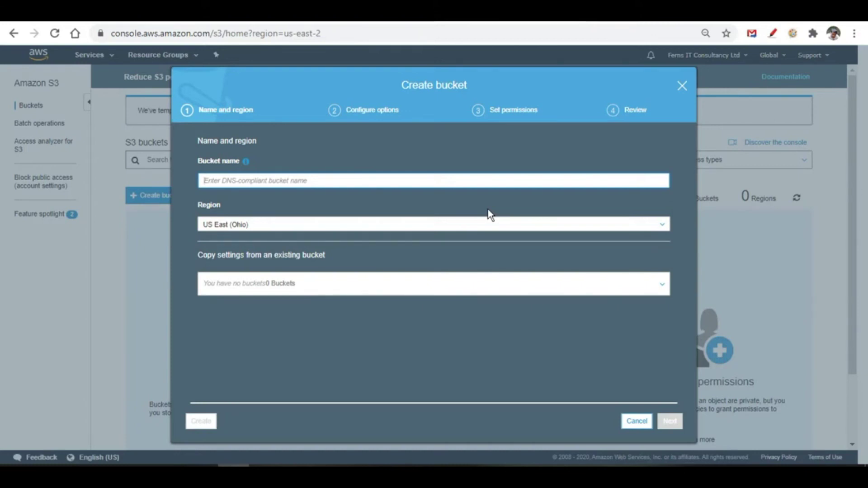
pyautogui.write('do')
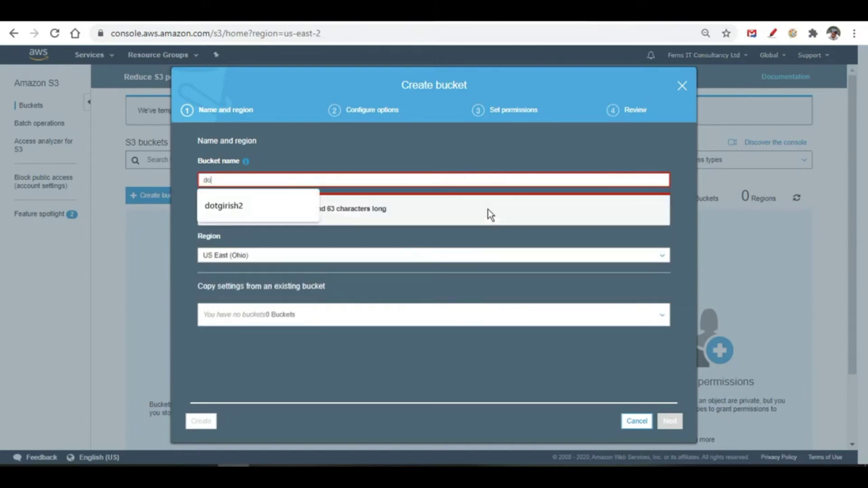
pyautogui.write('tgirish1')
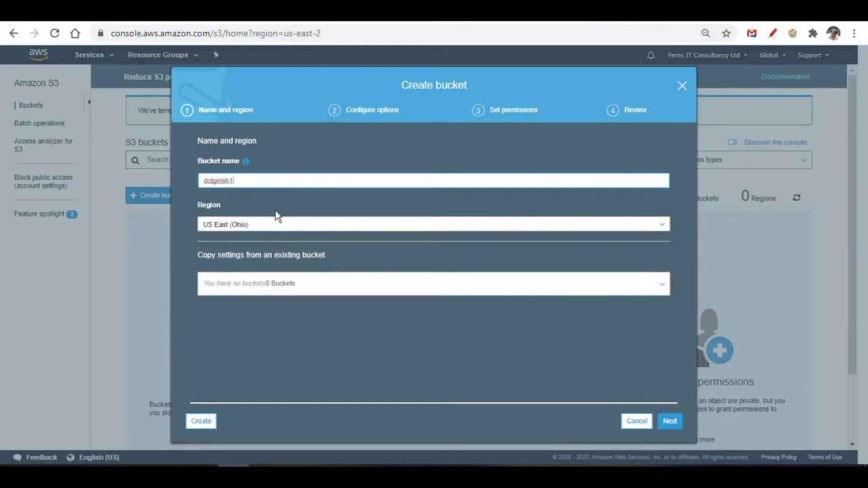
pyautogui.click(270, 225)
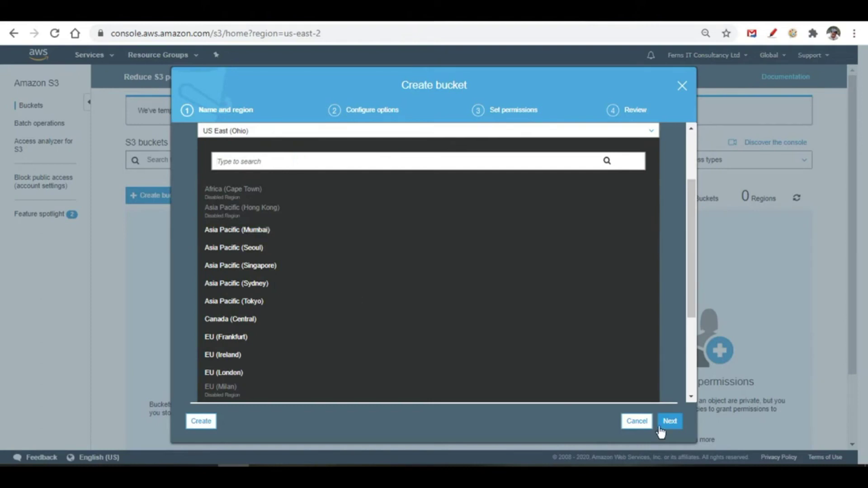
pyautogui.click(645, 423)
# - Create an S3 bucket named dotgirish1 in the US East (Ohio) region with the default options
pyautogui.click(158, 195)
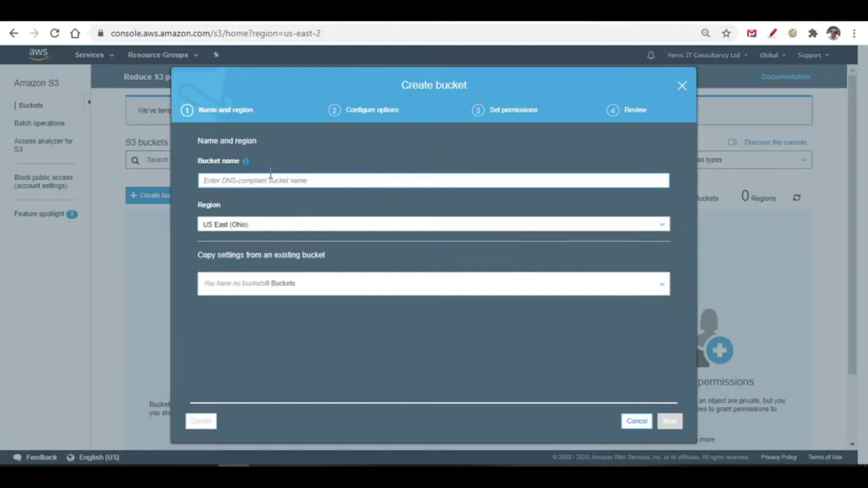
pyautogui.write('dotgirish1')
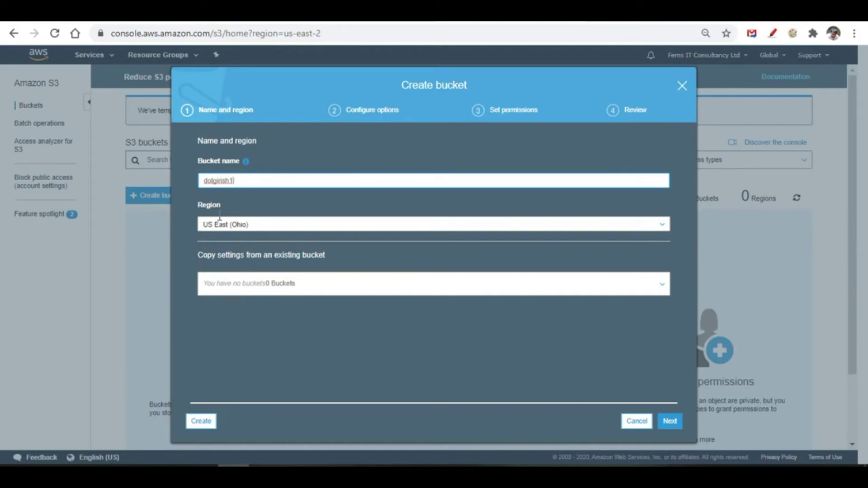
pyautogui.click(201, 422)
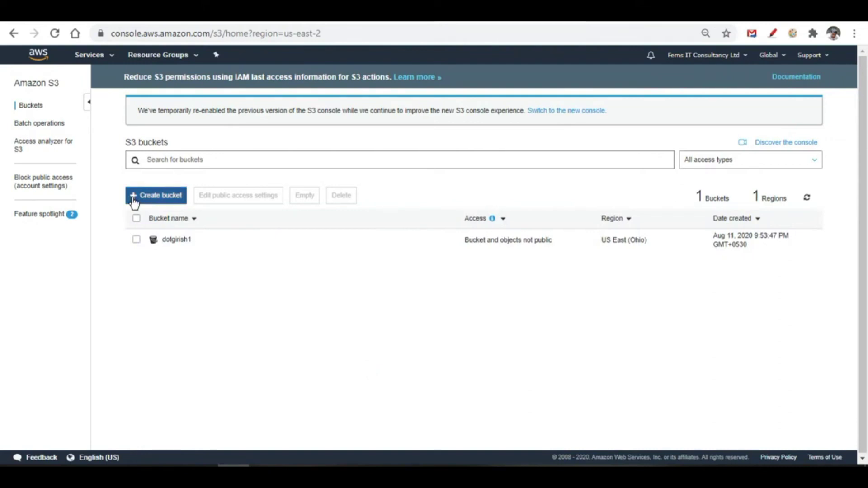
# - Open the dotgirish1 bucket and upload funnel.png from the Desktop folder with the default settings
pyautogui.click(173, 240)
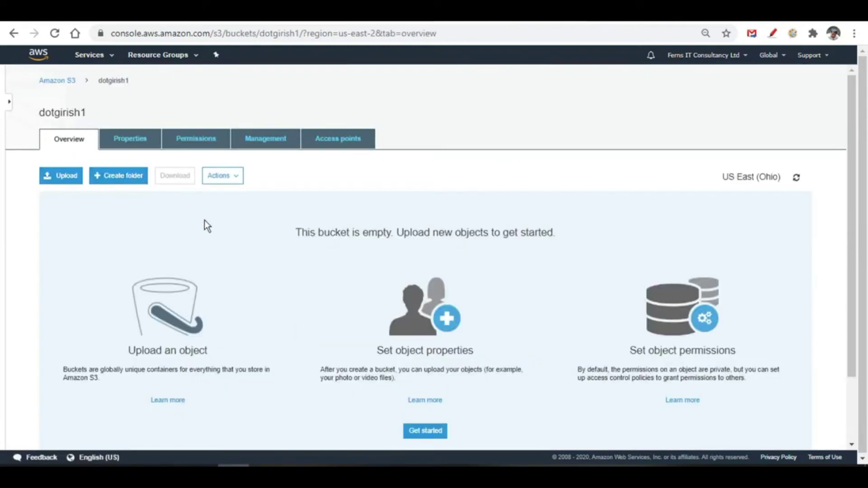
pyautogui.scroll(-2, 327, 254)
pyautogui.scroll(2, 326, 254)
pyautogui.click(61, 183)
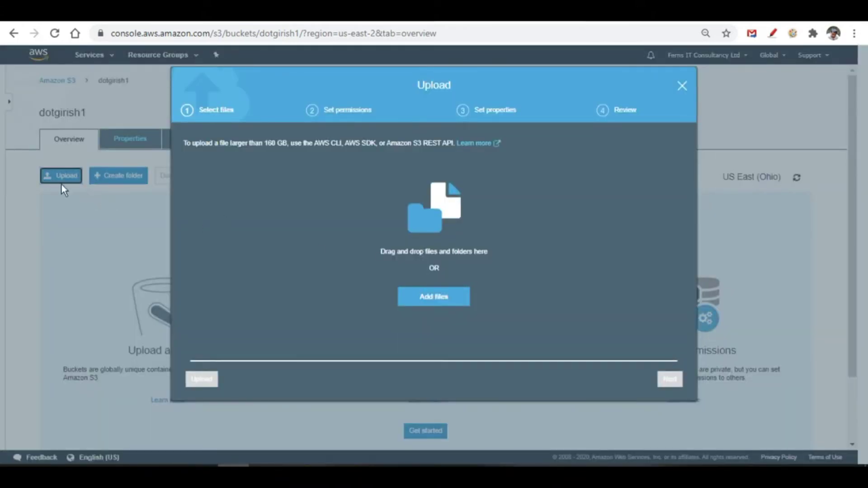
pyautogui.click(436, 298)
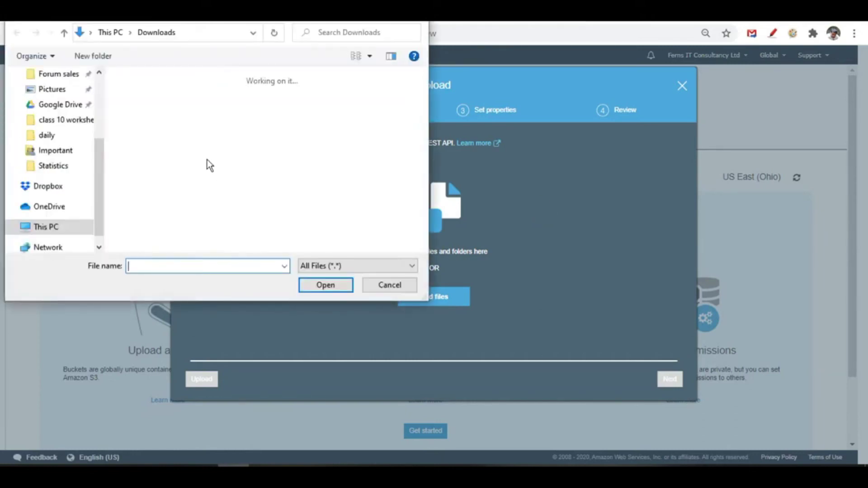
pyautogui.click(97, 77)
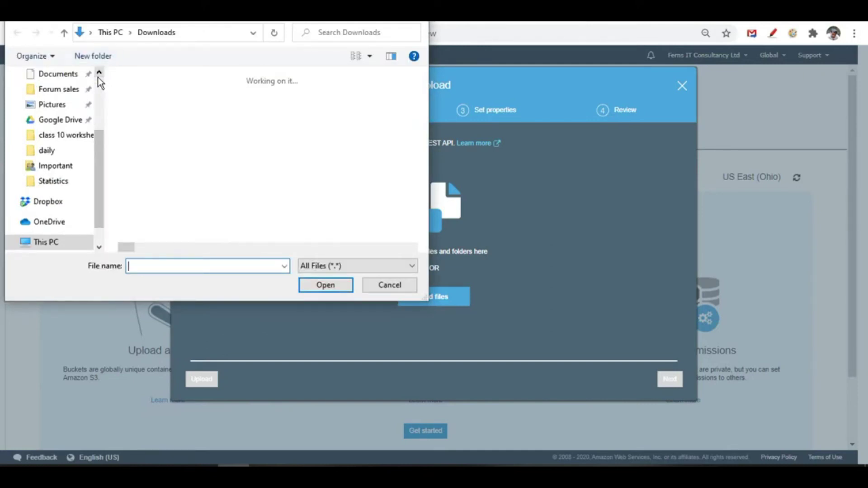
pyautogui.scroll(2, 98, 77)
pyautogui.click(52, 99)
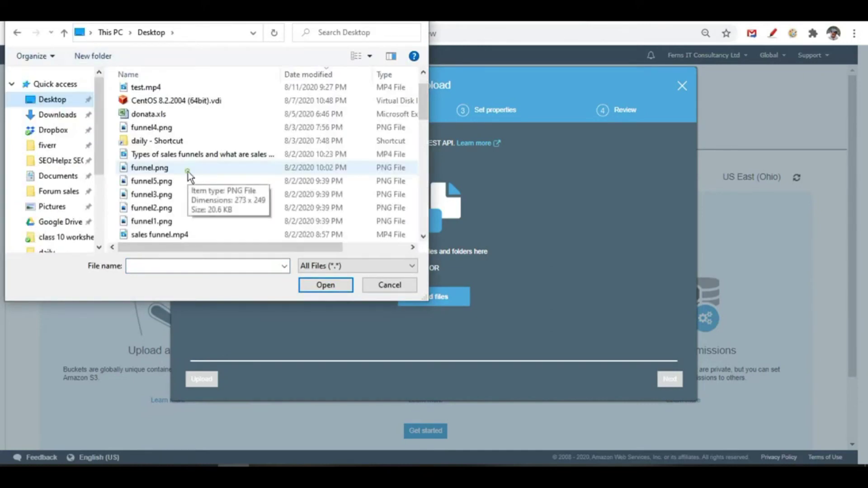
pyautogui.click(188, 172)
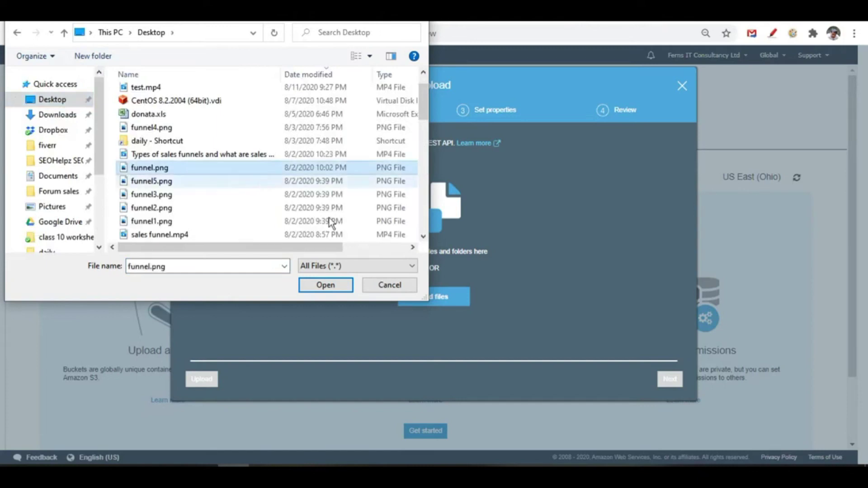
pyautogui.click(340, 289)
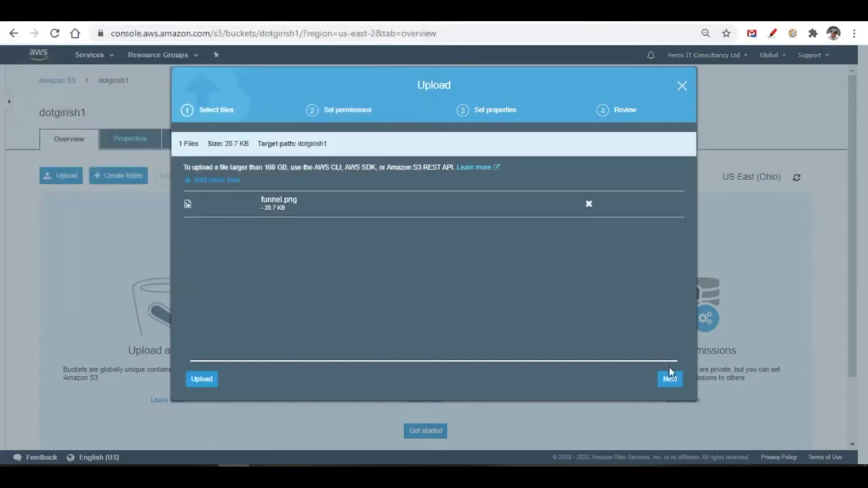
pyautogui.click(213, 380)
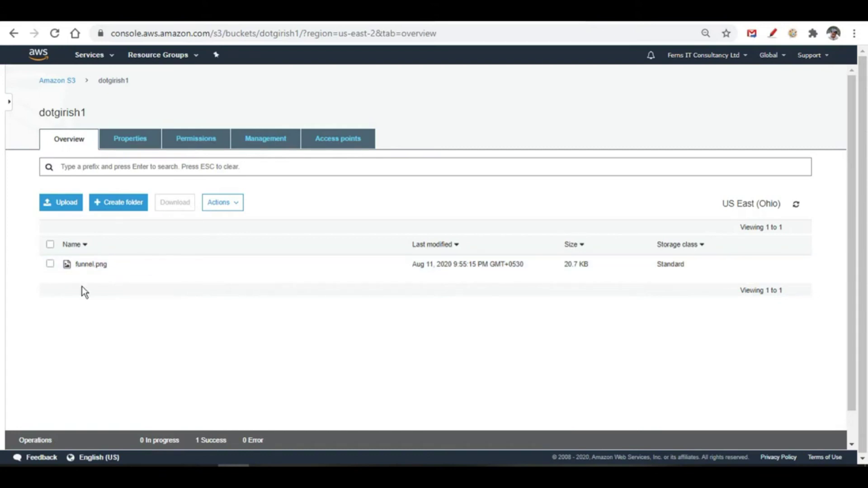
# - Create a folder named images in the bucket with encryption set to None (Use bucket settings)
pyautogui.click(124, 210)
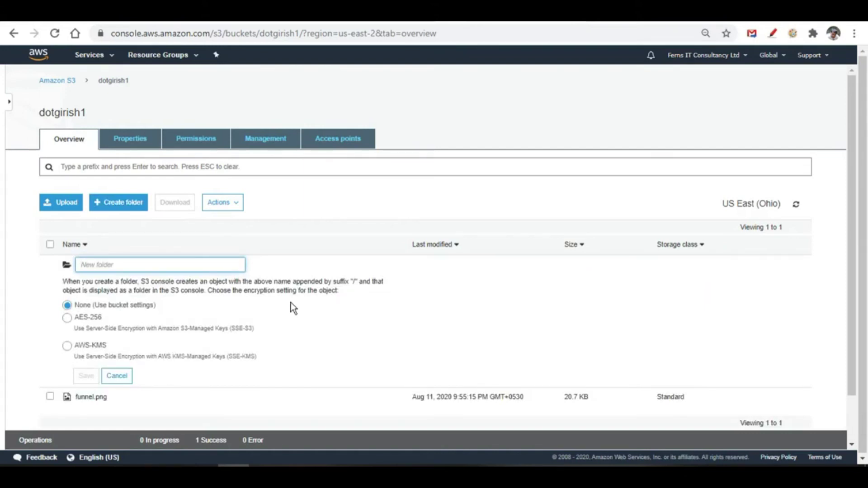
pyautogui.write('images')
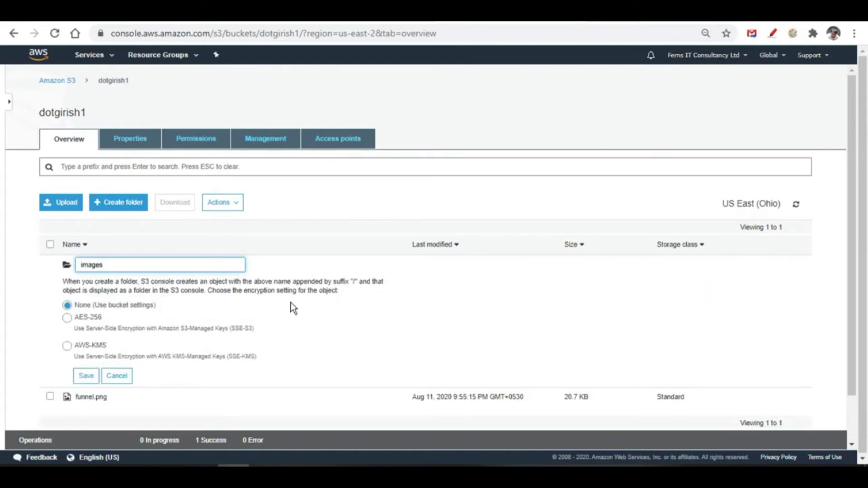
pyautogui.click(86, 376)
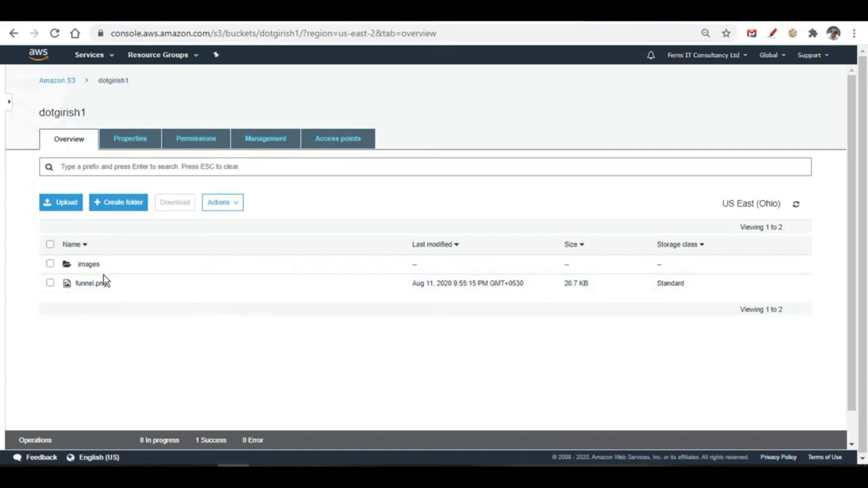
# - Upload funnel1.png from the Desktop to the bucket root with default permissions, the Standard storage class and no encryption
pyautogui.click(67, 206)
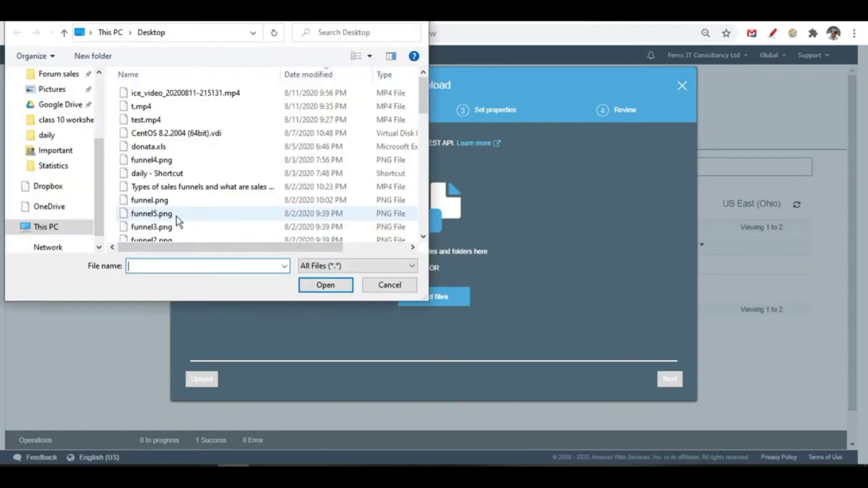
pyautogui.scroll(-1, 177, 216)
pyautogui.click(177, 219)
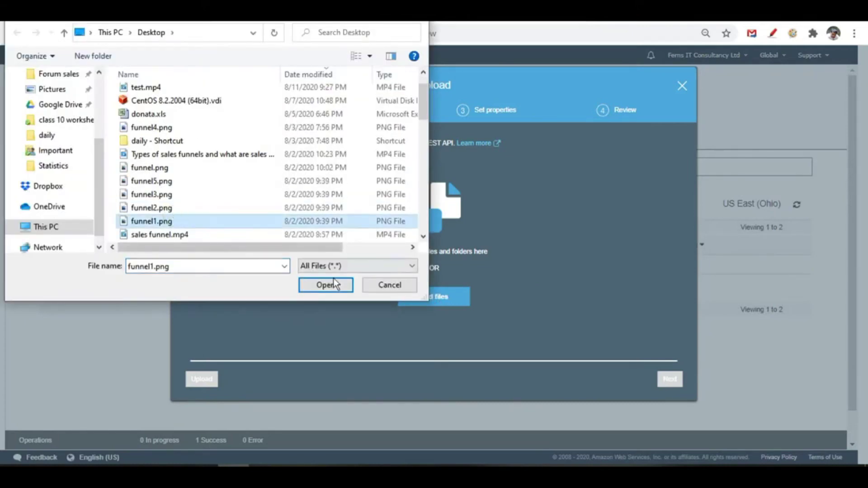
pyautogui.click(334, 285)
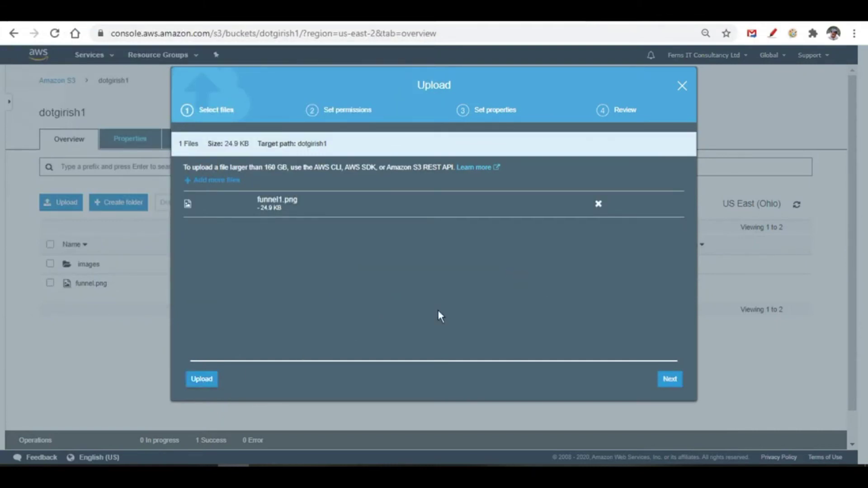
pyautogui.click(671, 381)
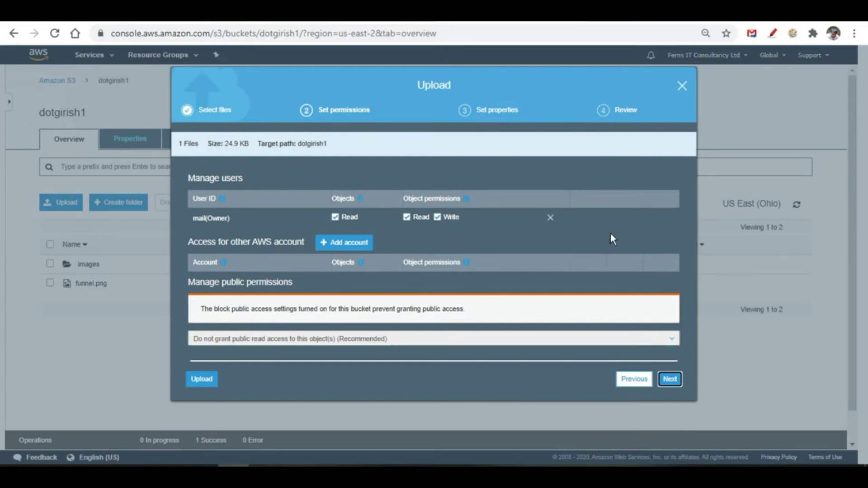
pyautogui.click(670, 376)
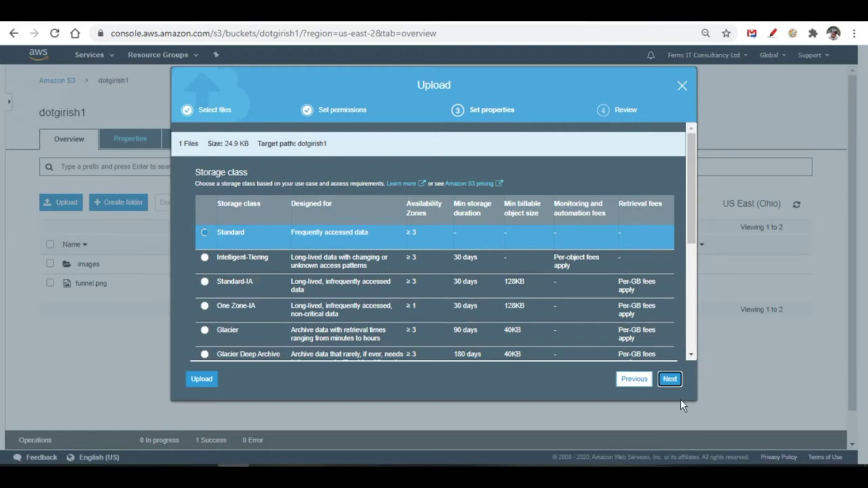
pyautogui.click(670, 380)
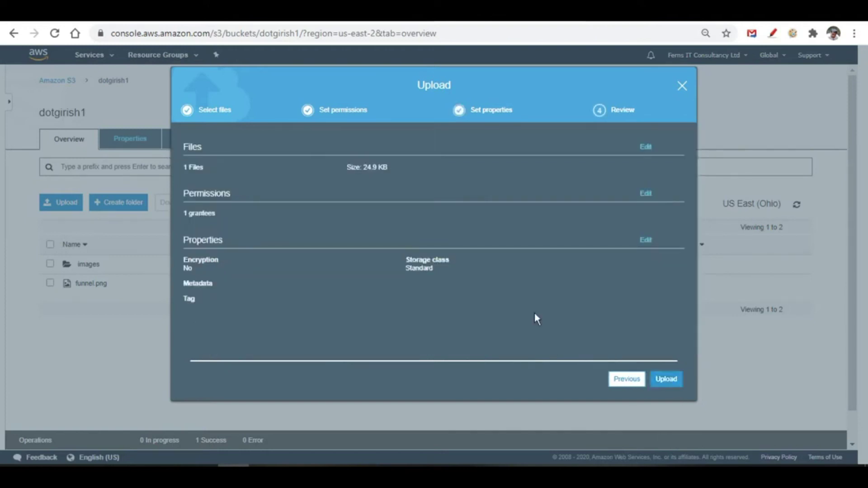
pyautogui.click(673, 388)
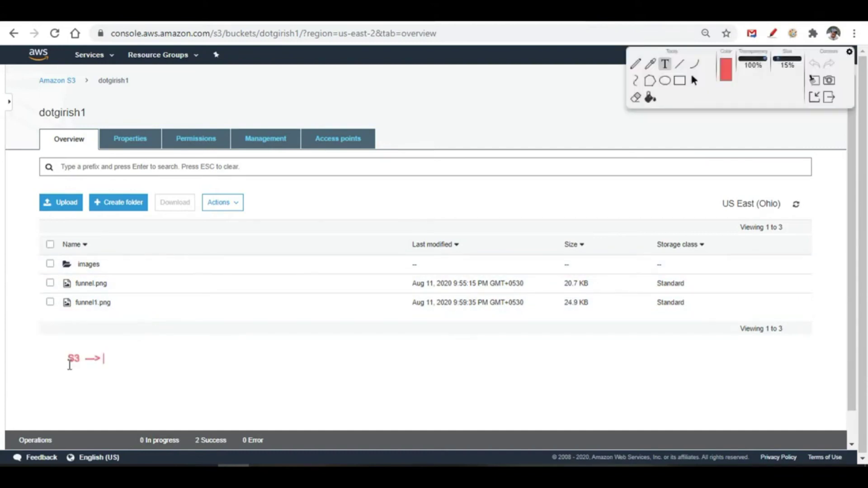
# - Complete the on-page note after "S3 --->" with "Standard ---> s3 IA ----> Glaciers" and exit the annotation tool
pyautogui.write('Standard    --> ')
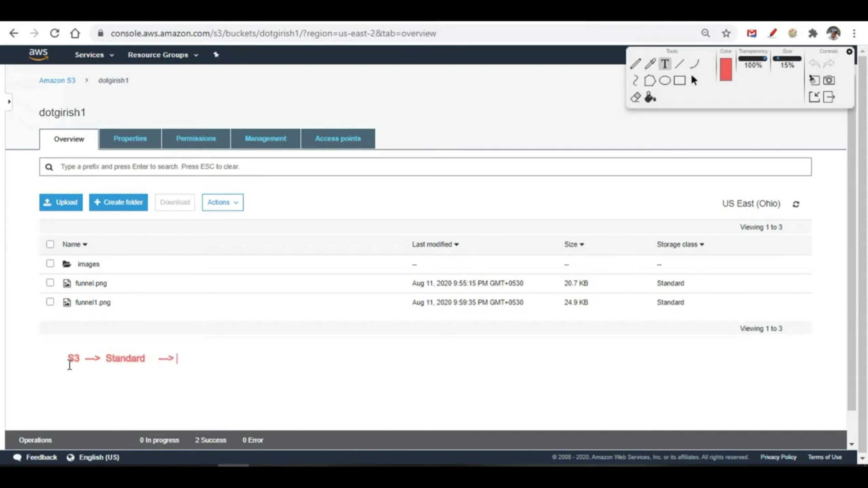
pyautogui.write('s')
pyautogui.write('2 ')
pyautogui.write('IA')
pyautogui.press('BackSpace')
pyautogui.press('BackSpace')
pyautogui.press('BackSpace')
pyautogui.press('BackSpace')
pyautogui.press('BackSpace')
pyautogui.write('3 IA   ---> Glaciers')
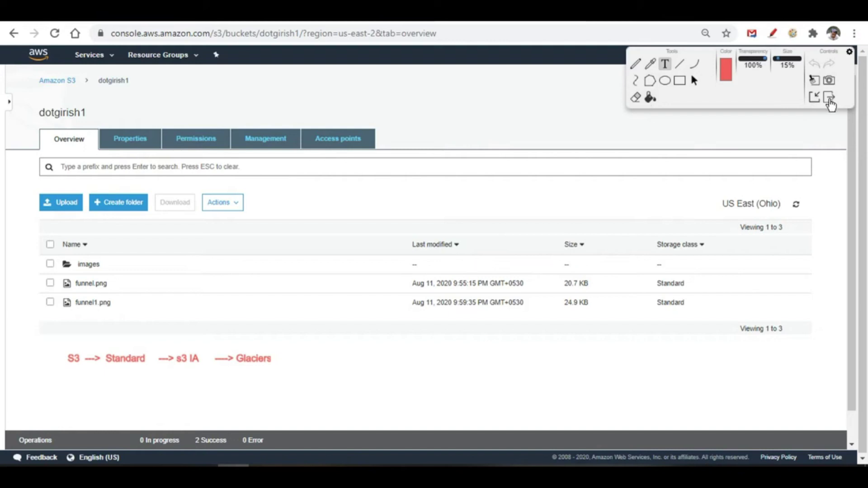
pyautogui.click(829, 98)
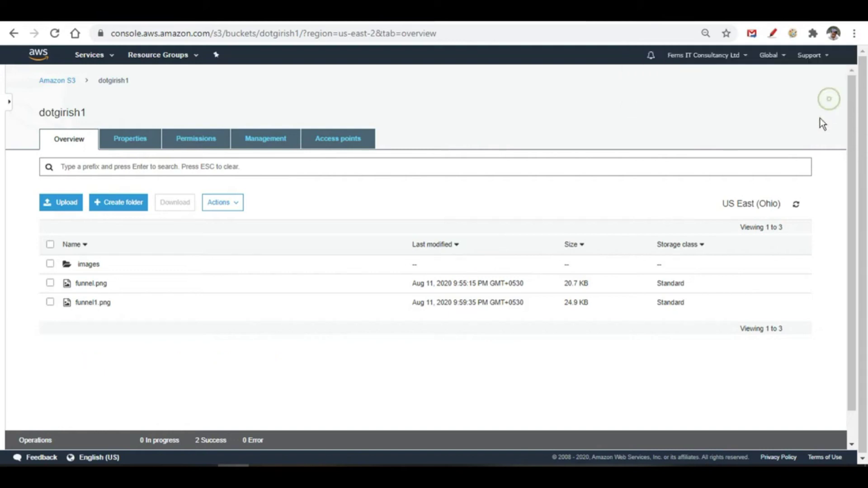
pyautogui.click(136, 144)
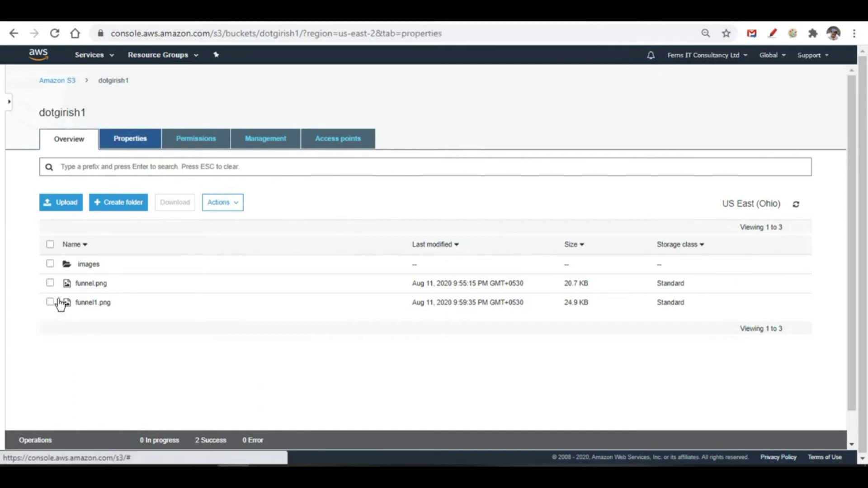
pyautogui.click(348, 254)
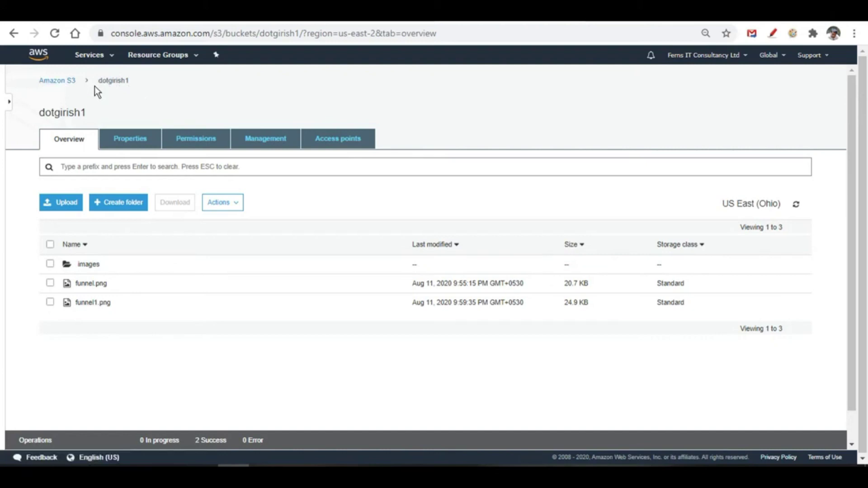
# - Start a lifecycle rule for the dotgirish1 bucket named dotgirish1-rule1, applied to all objects in the bucket
pyautogui.click(267, 141)
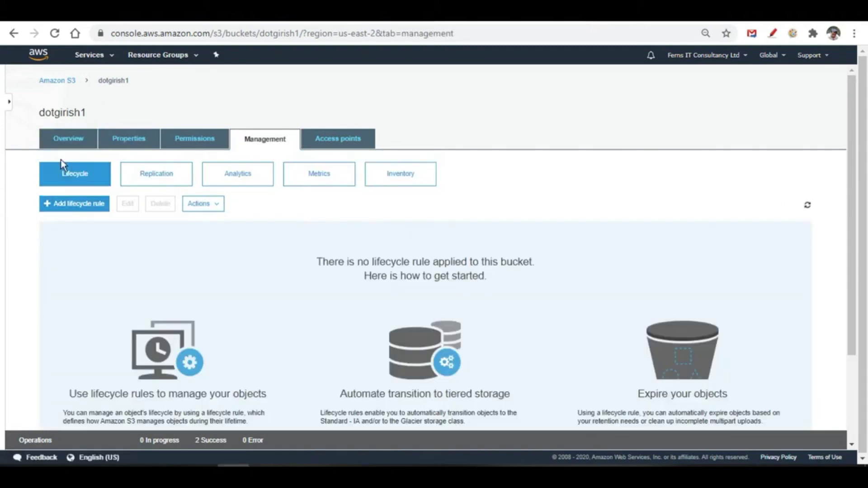
pyautogui.click(65, 207)
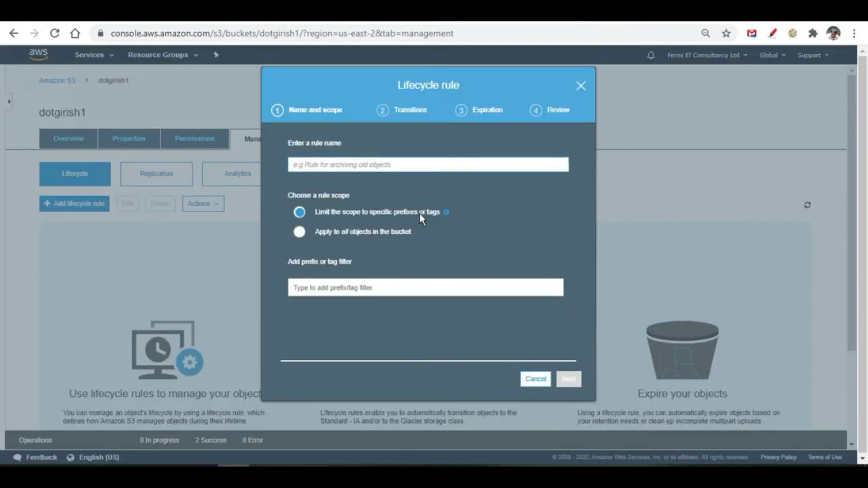
pyautogui.write('dot')
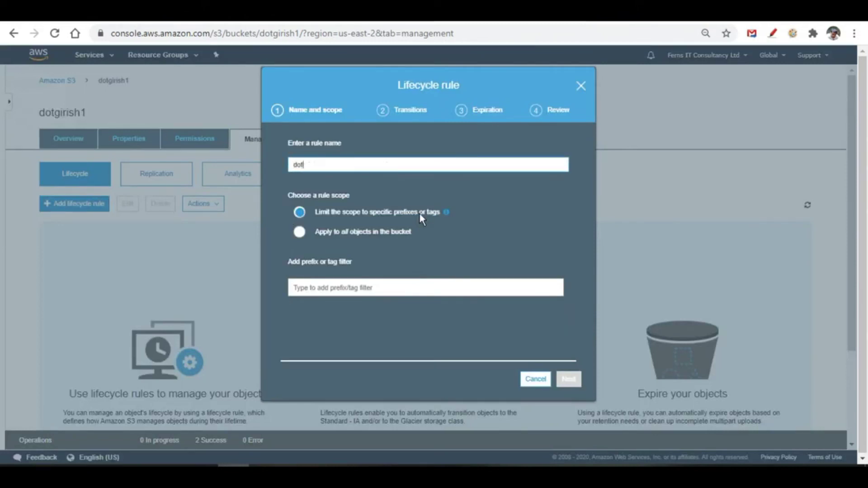
pyautogui.write('girish1-rule1')
pyautogui.click(300, 233)
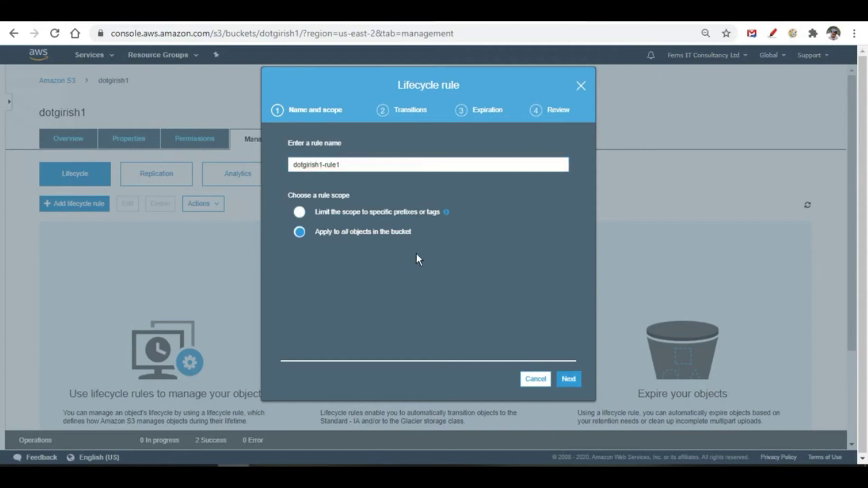
pyautogui.click(568, 380)
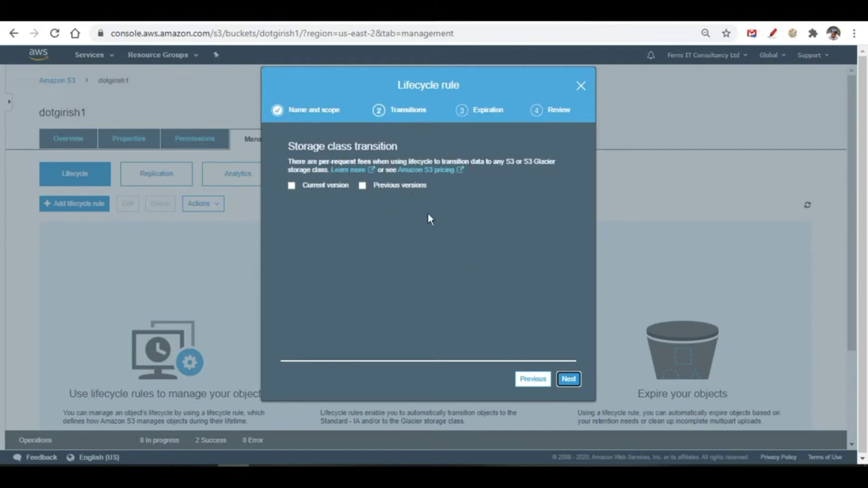
# - Add transitions for current object versions to Standard-IA after 45 days and to Glacier after 250 days
pyautogui.click(292, 186)
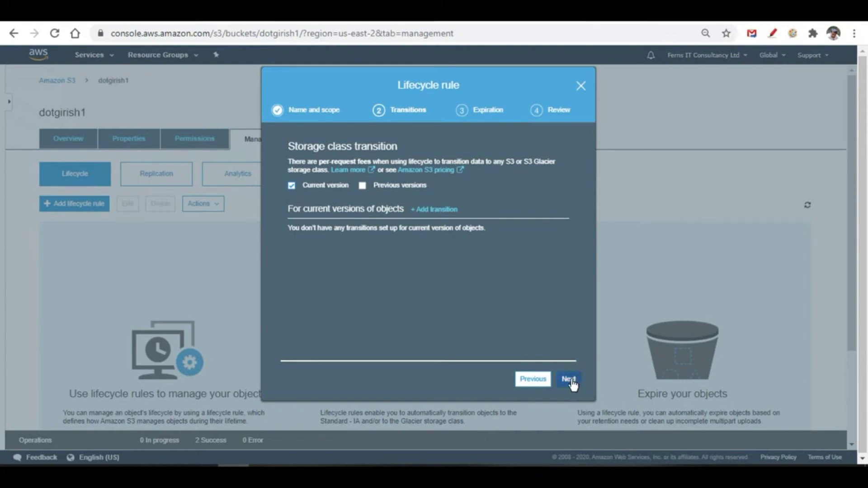
pyautogui.click(442, 211)
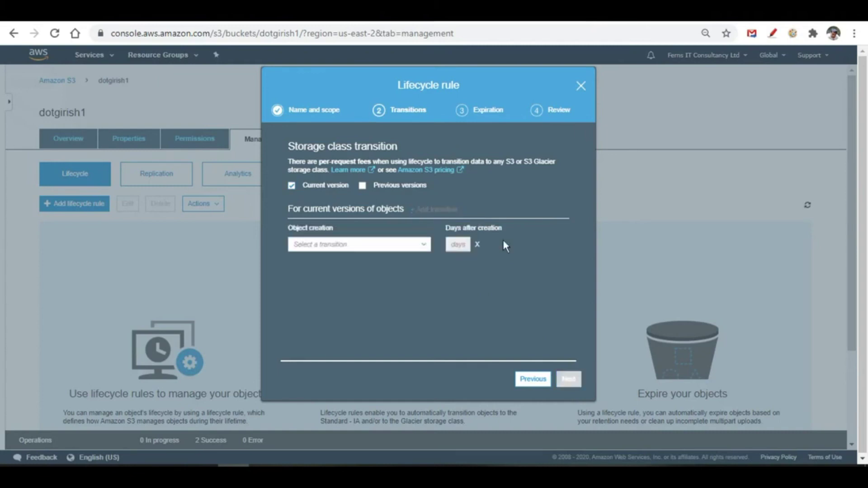
pyautogui.click(345, 248)
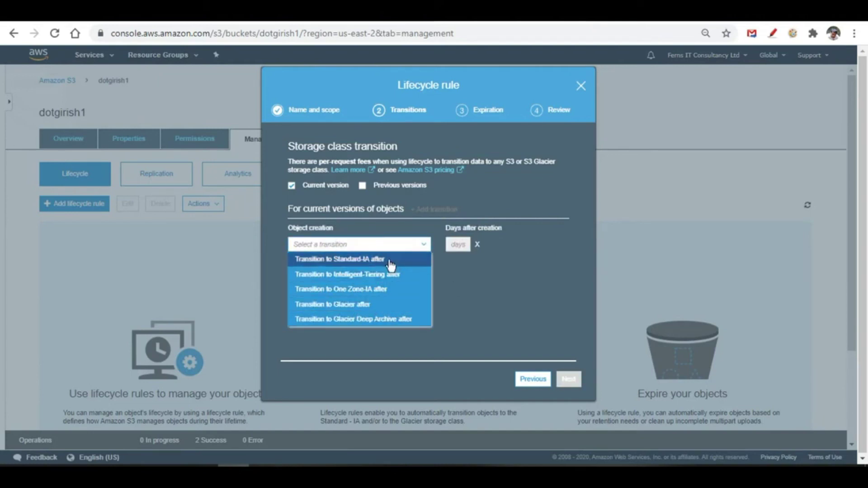
pyautogui.click(407, 259)
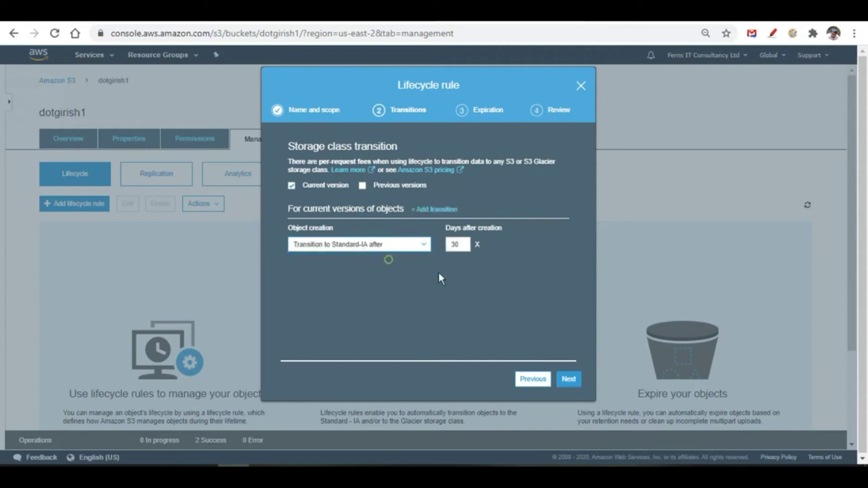
pyautogui.doubleClick(456, 245)
pyautogui.write('45')
pyautogui.click(433, 208)
pyautogui.click(365, 264)
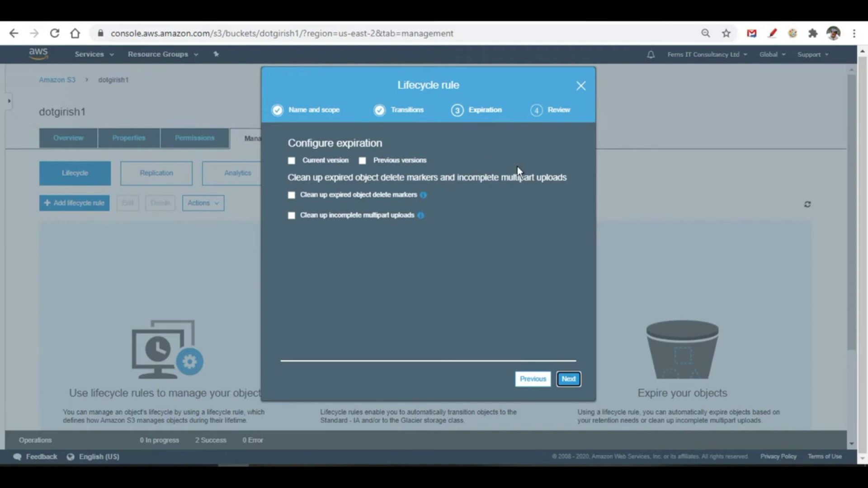
# - Leave expiration unconfigured, acknowledge that the lifecycle rule applies to all objects in the bucket, and save the rule
pyautogui.click(571, 381)
pyautogui.scroll(-1, 487, 284)
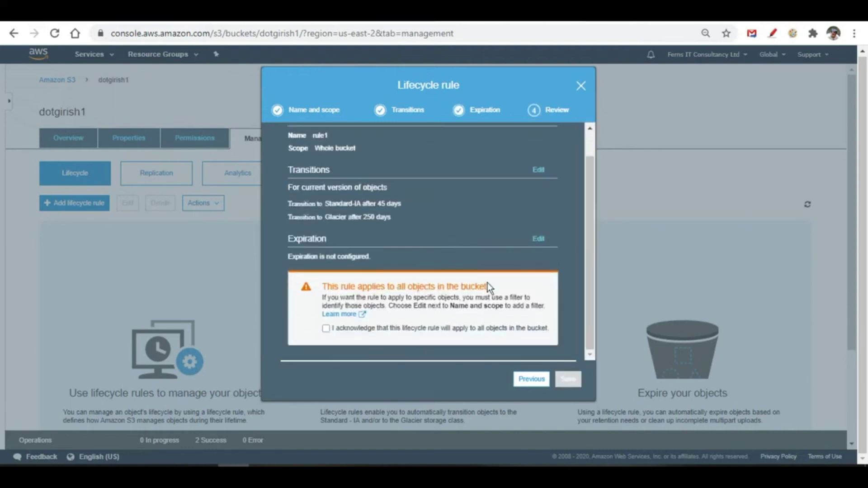
pyautogui.click(325, 329)
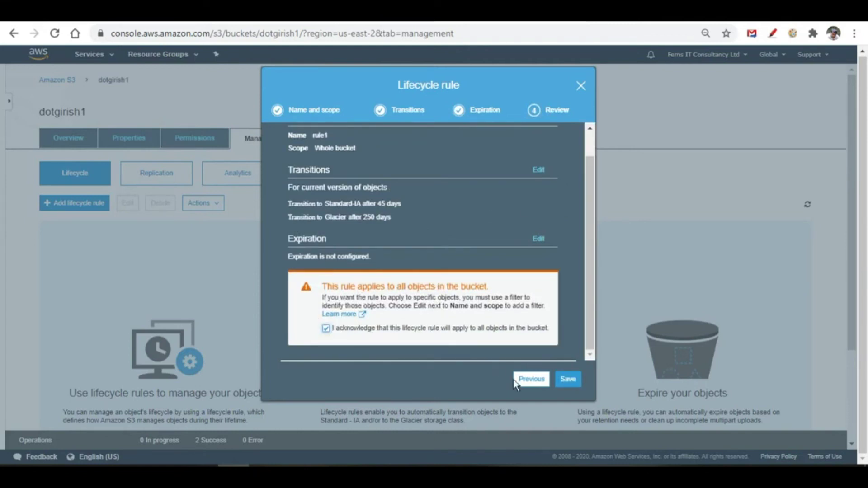
pyautogui.click(567, 387)
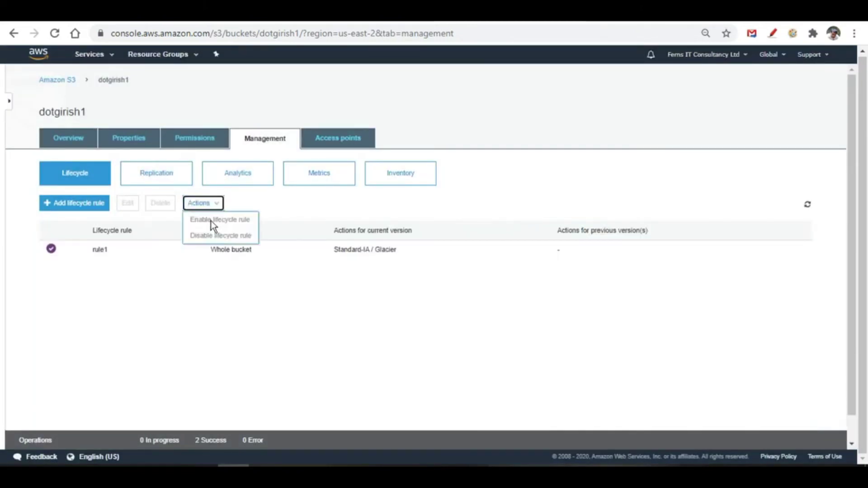
pyautogui.click(147, 240)
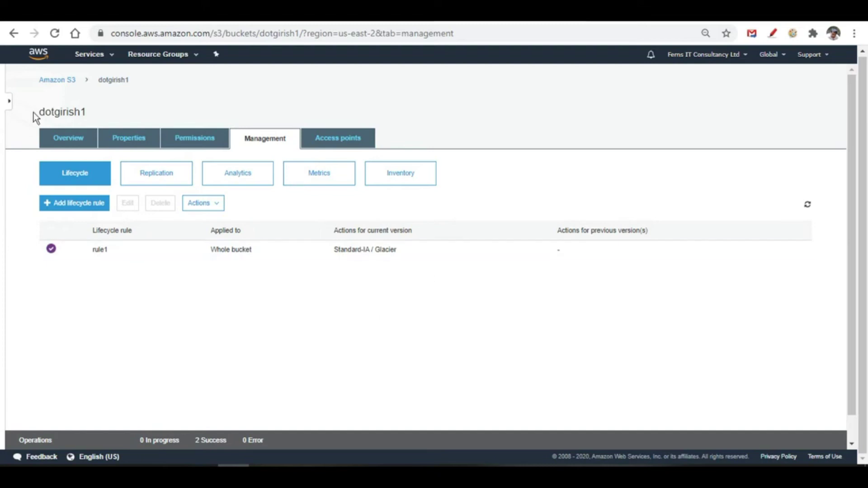
# - Upload funnel3.png from the Desktop to the bucket root with default permissions and the Intelligent-Tiering storage class
pyautogui.click(73, 137)
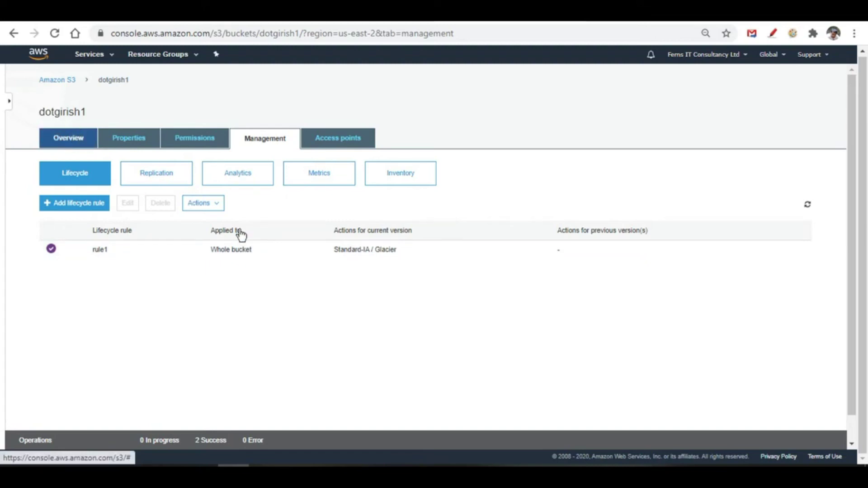
pyautogui.click(72, 141)
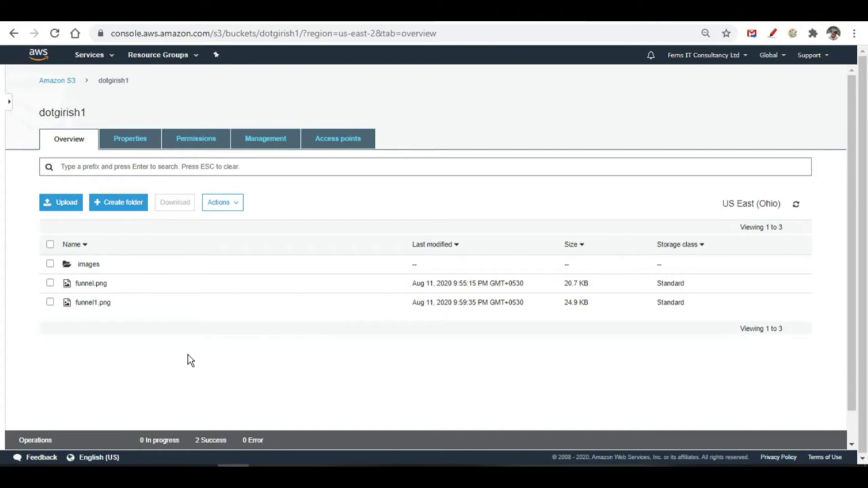
pyautogui.click(67, 204)
pyautogui.click(451, 294)
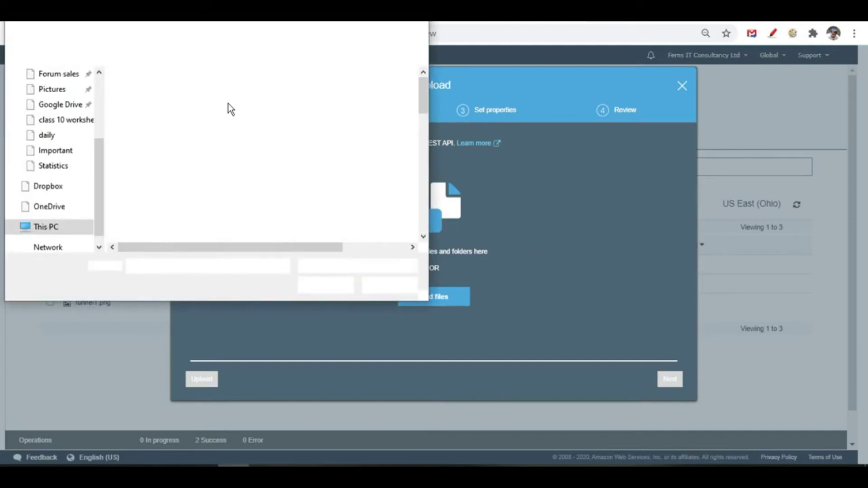
pyautogui.click(159, 228)
pyautogui.click(298, 284)
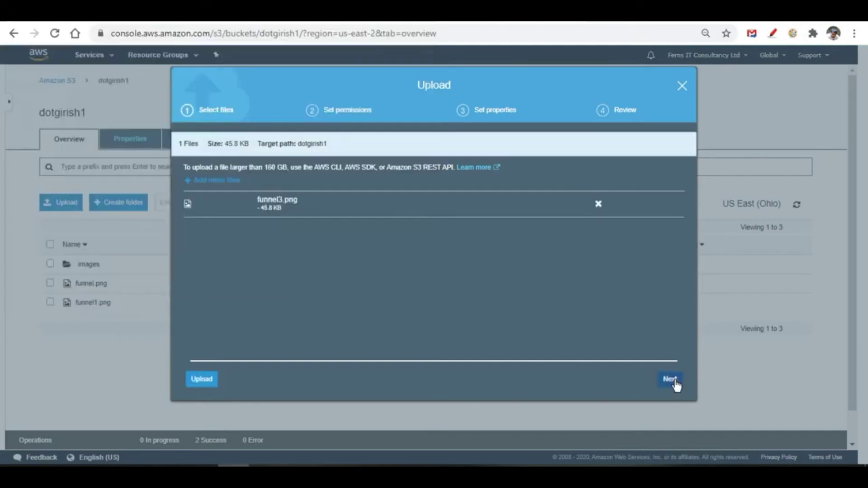
pyautogui.click(675, 381)
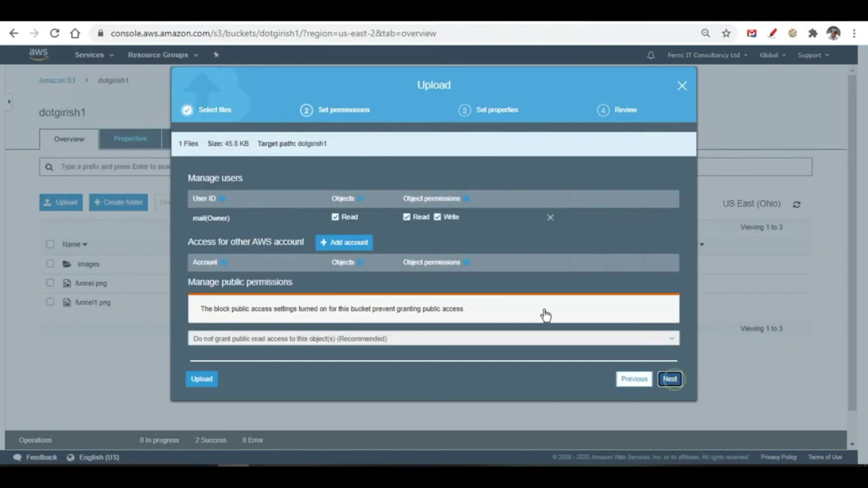
pyautogui.press('Return')
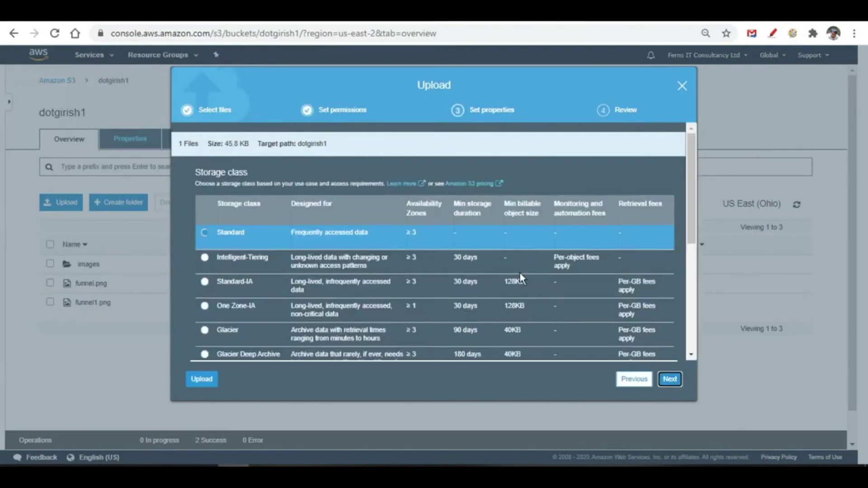
pyautogui.click(205, 258)
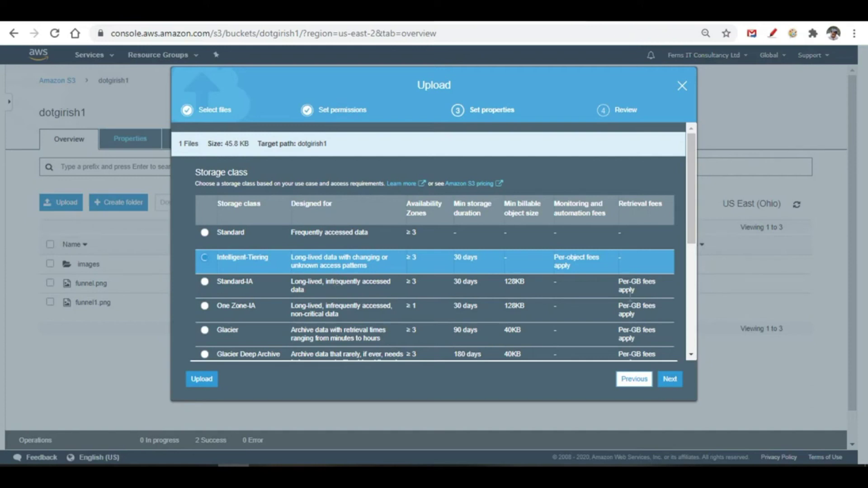
pyautogui.click(669, 381)
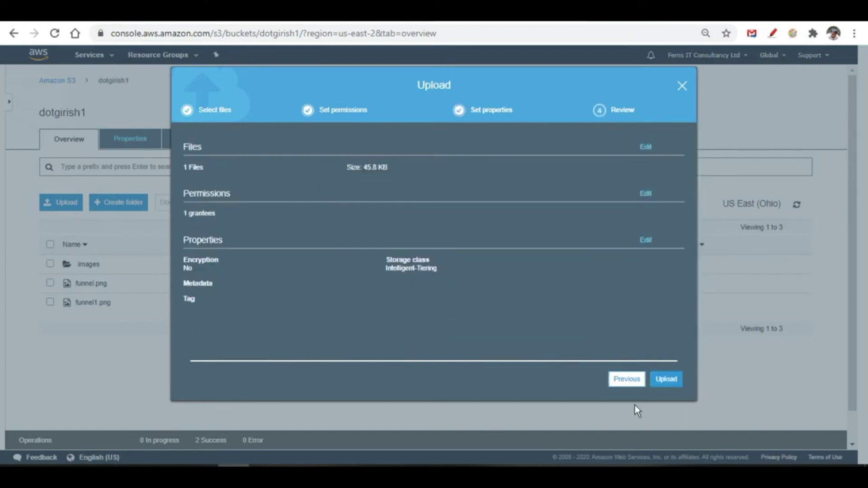
pyautogui.click(672, 384)
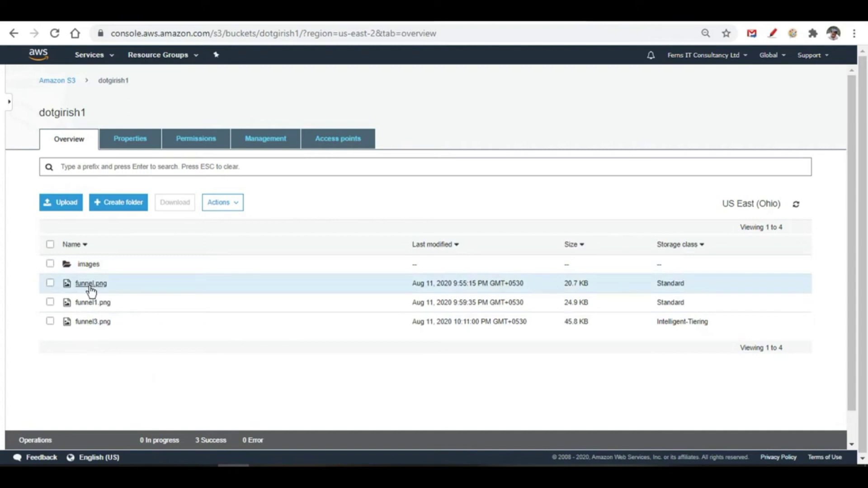
# - Enable versioning in the properties of the dotgirish1 bucket and save the setting
pyautogui.click(142, 146)
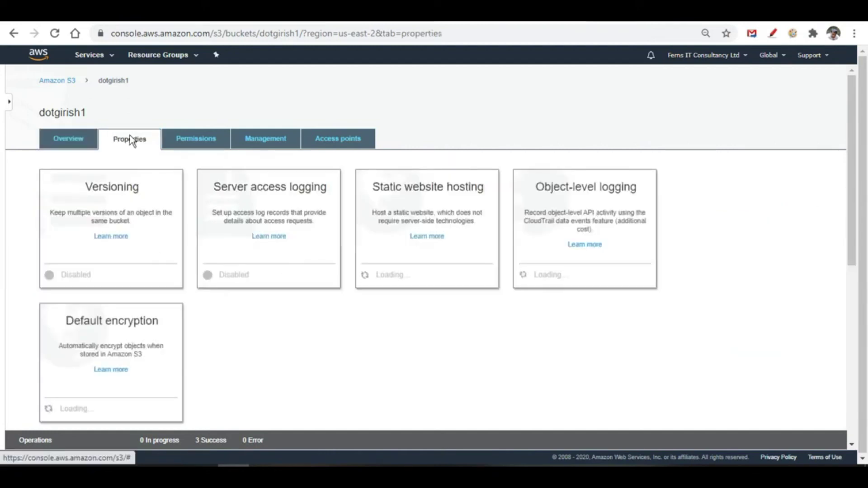
pyautogui.click(118, 261)
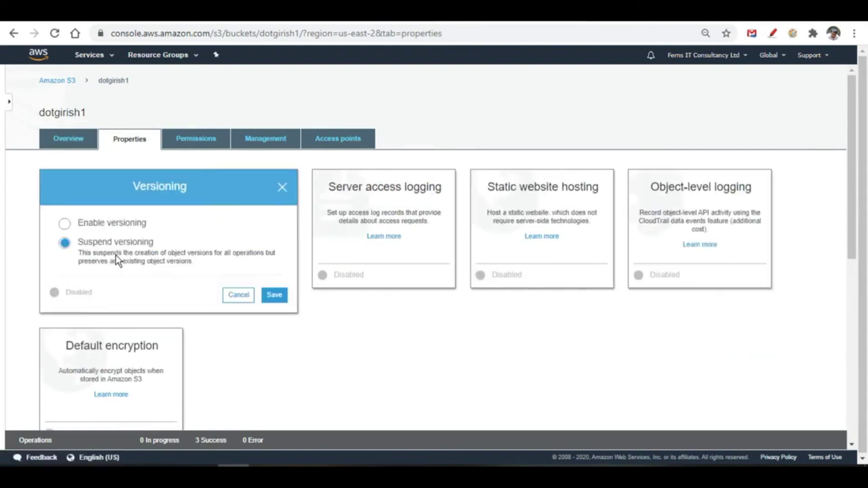
pyautogui.click(65, 223)
pyautogui.click(64, 224)
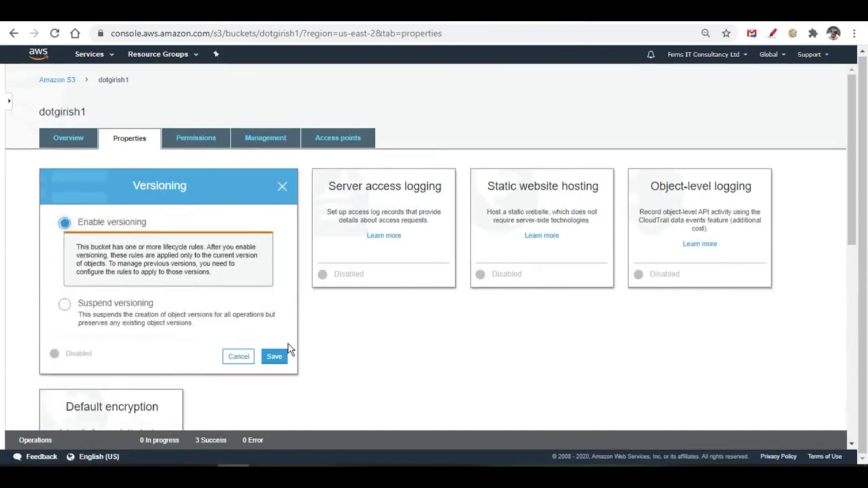
pyautogui.click(281, 360)
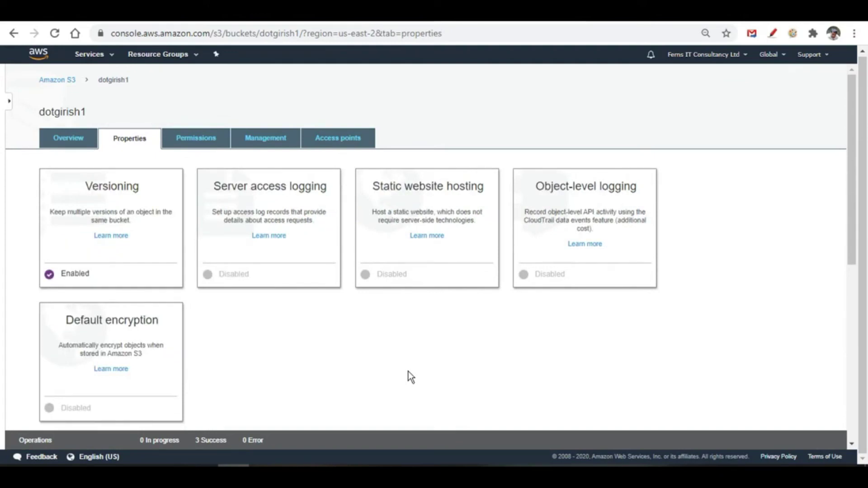
# - Show the object versions in the bucket's file list, examine each file's version entries, and hide them again
pyautogui.click(66, 137)
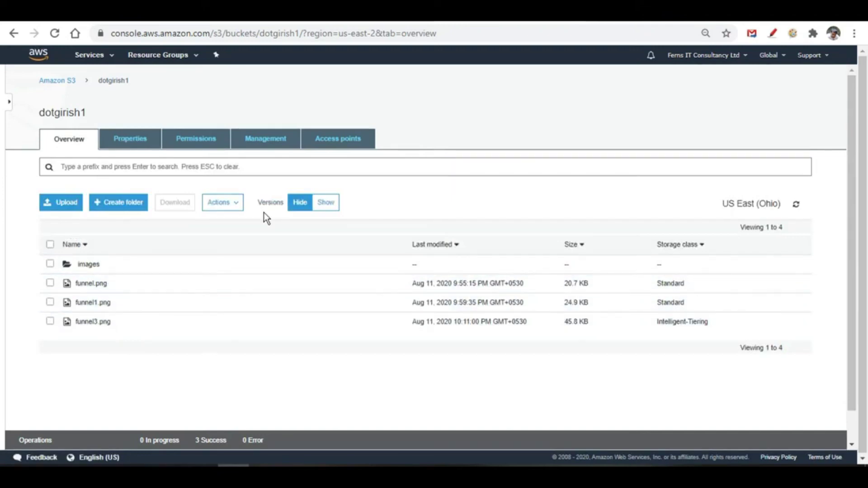
pyautogui.click(333, 207)
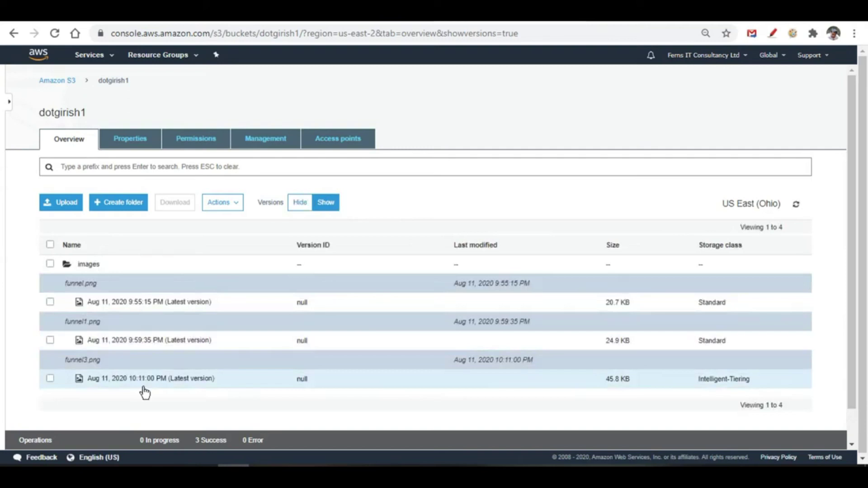
pyautogui.click(300, 202)
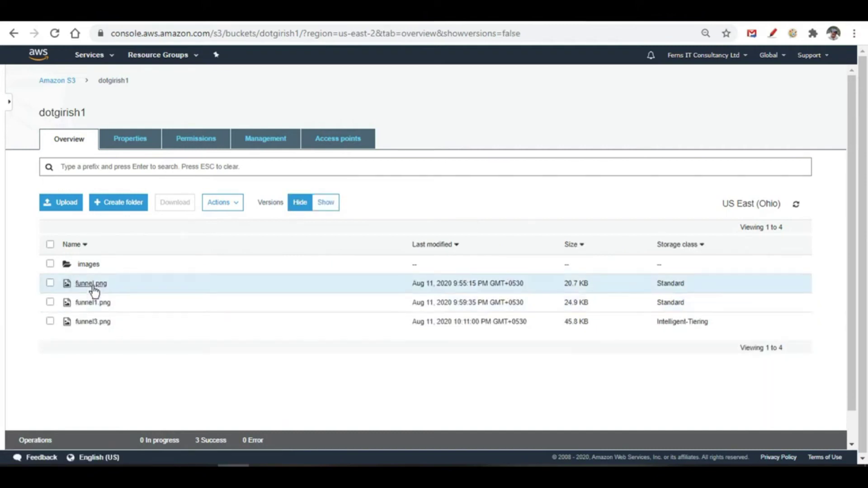
# - Upload funnel.png from the Desktop to the bucket root again with default settings, and check its version entries in the file list
pyautogui.click(63, 204)
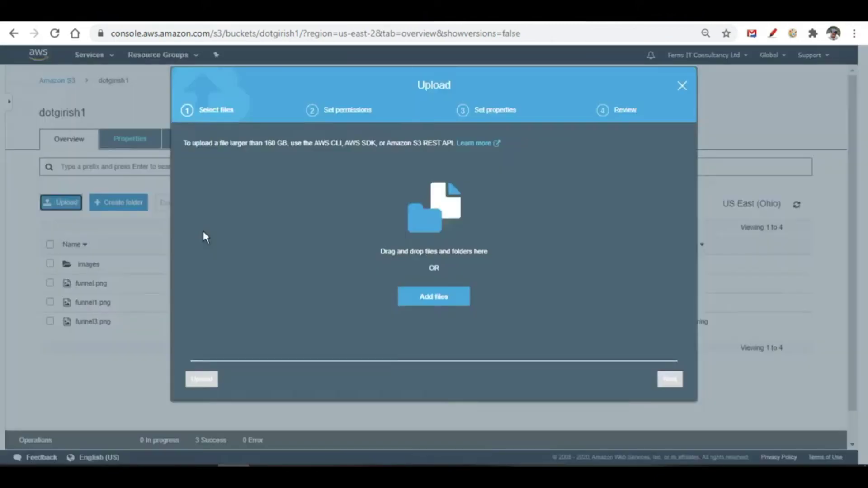
pyautogui.click(440, 297)
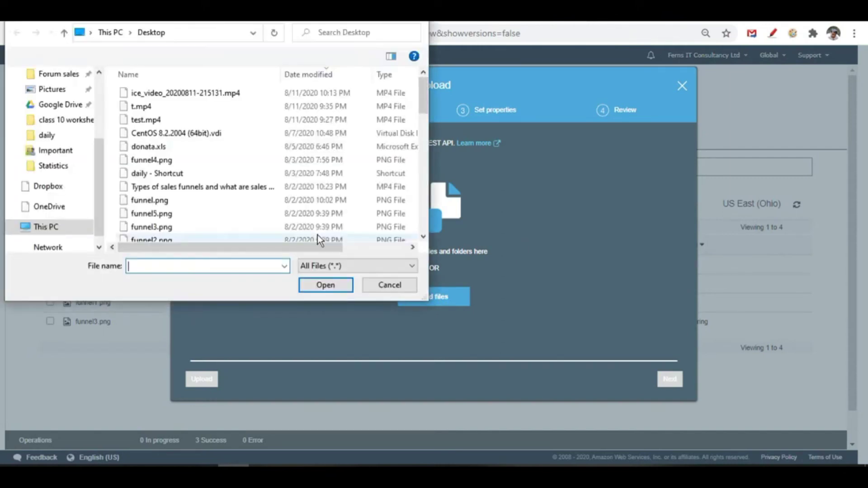
pyautogui.click(179, 203)
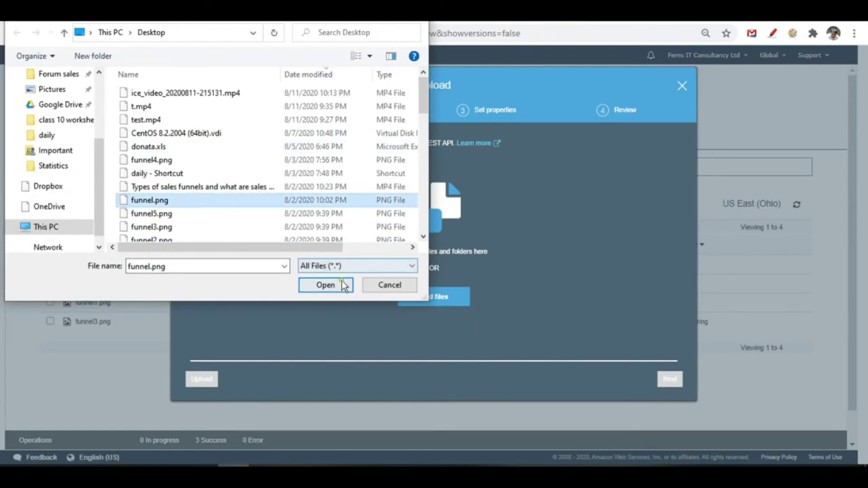
pyautogui.click(342, 282)
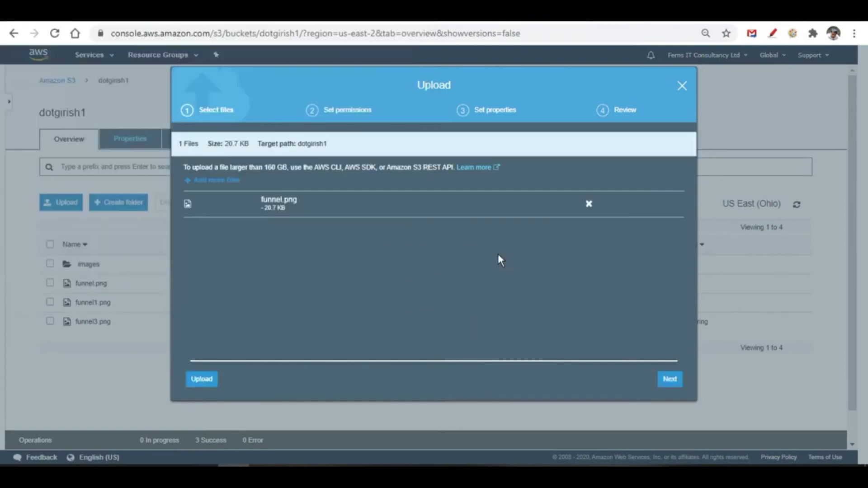
pyautogui.click(202, 379)
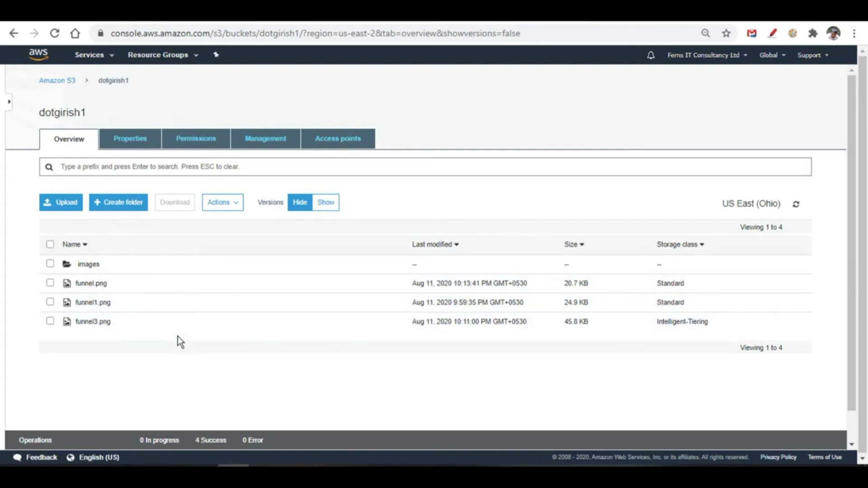
pyautogui.click(326, 203)
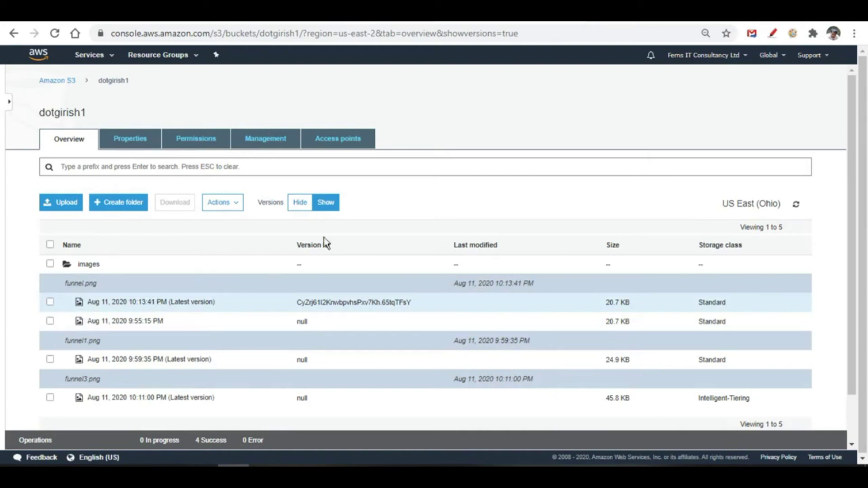
pyautogui.click(297, 204)
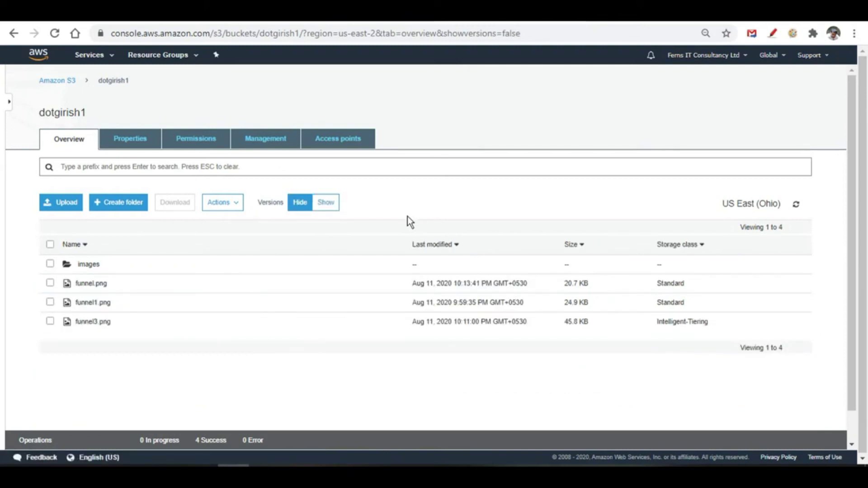
# - Switch to Notepad, save test.txt containing the line test1, and minimize the window
pyautogui.hotkey('alt', 'Tab')
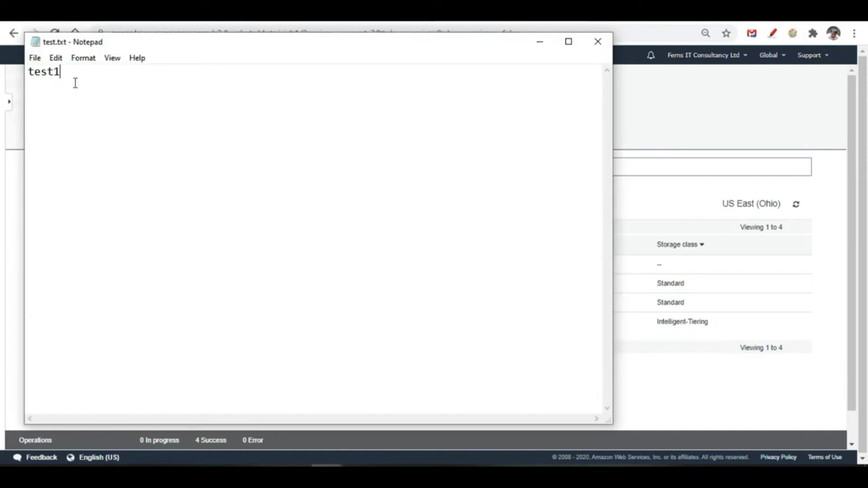
pyautogui.click(35, 58)
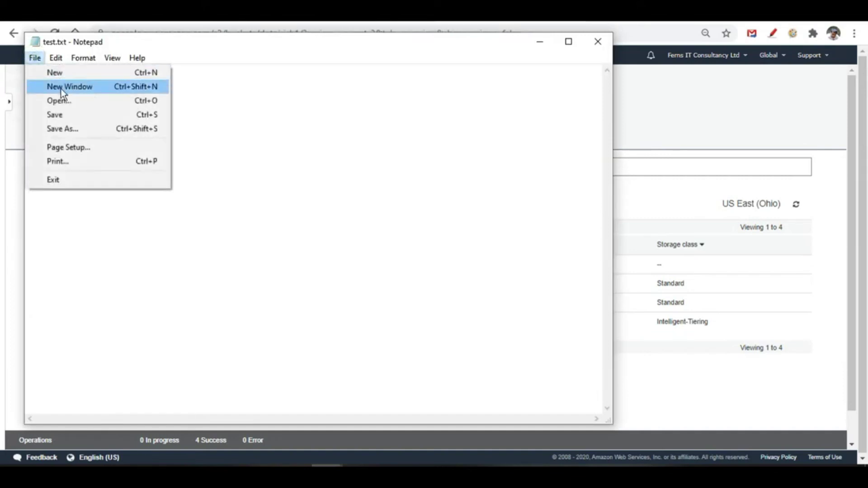
pyautogui.click(75, 113)
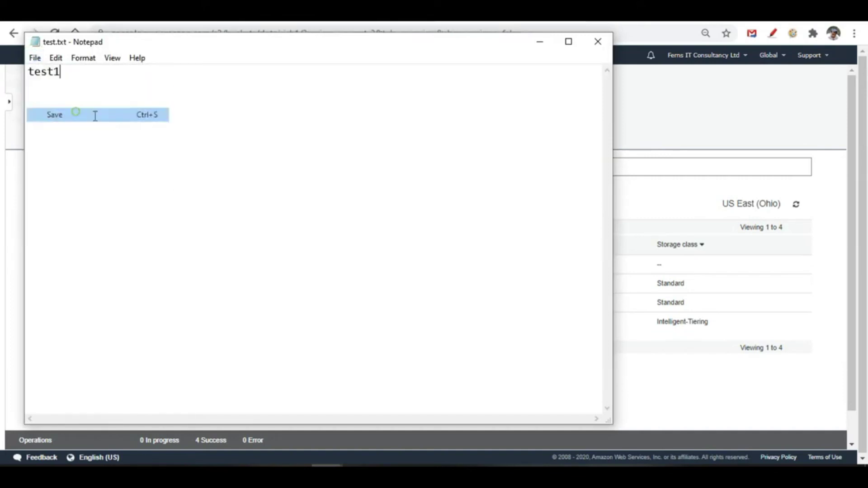
pyautogui.click(540, 42)
# - Upload test.txt from the Desktop to the root of the dotgirish1 bucket with default settings
pyautogui.click(71, 202)
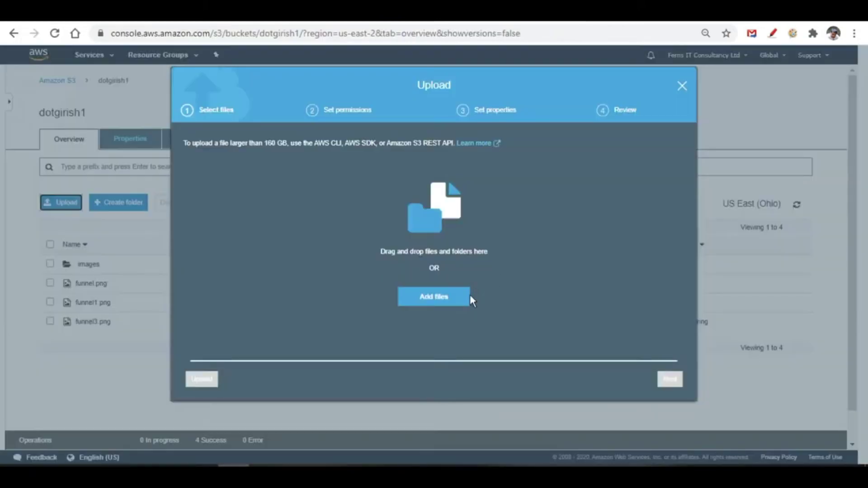
pyautogui.click(458, 300)
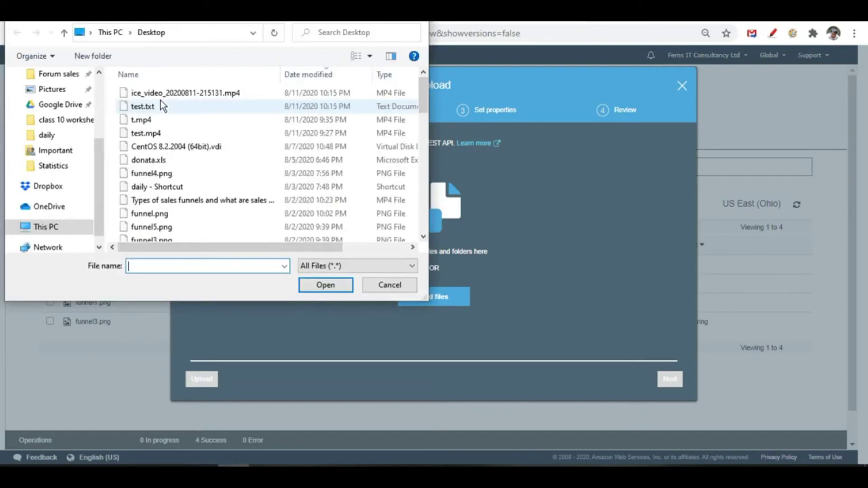
pyautogui.click(158, 105)
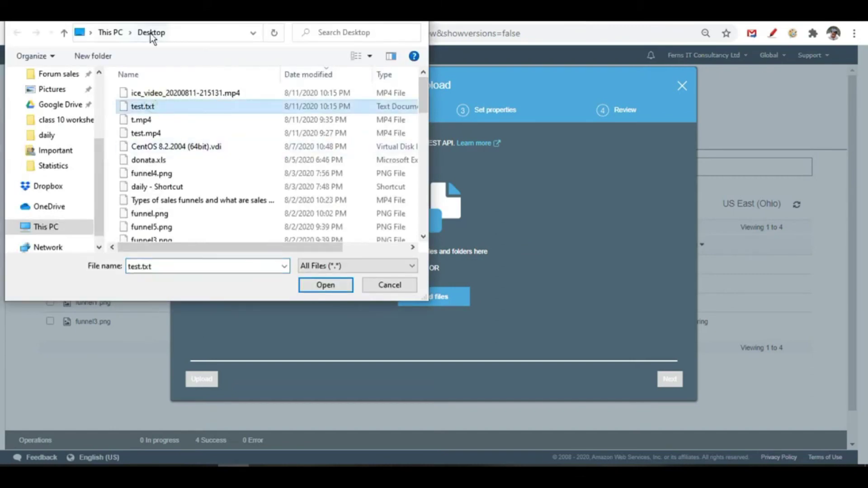
pyautogui.click(324, 286)
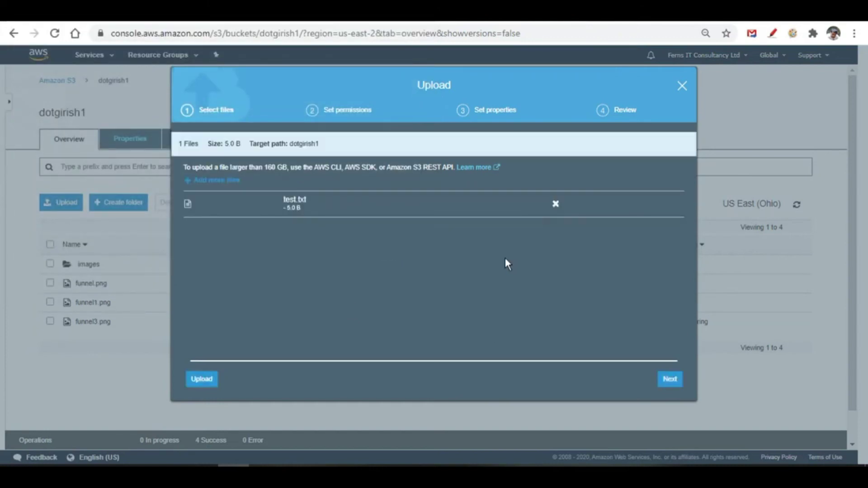
pyautogui.click(198, 380)
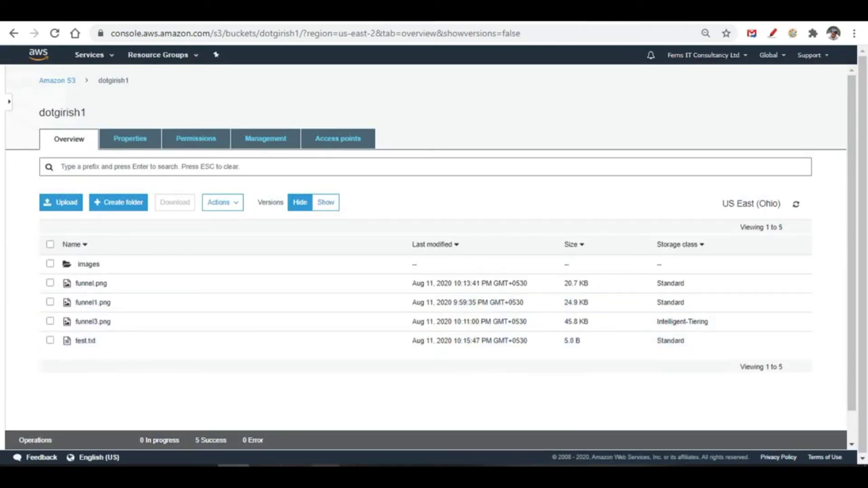
# - Add a second line reading test2 to test.txt in Notepad, save the file, and minimize the window
pyautogui.moveTo(326, 466)
pyautogui.click(422, 438)
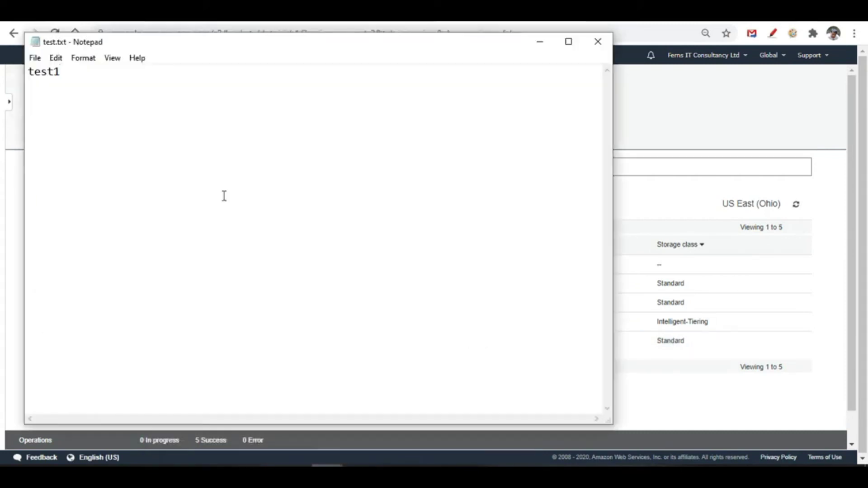
pyautogui.press('Return')
pyautogui.write('test2')
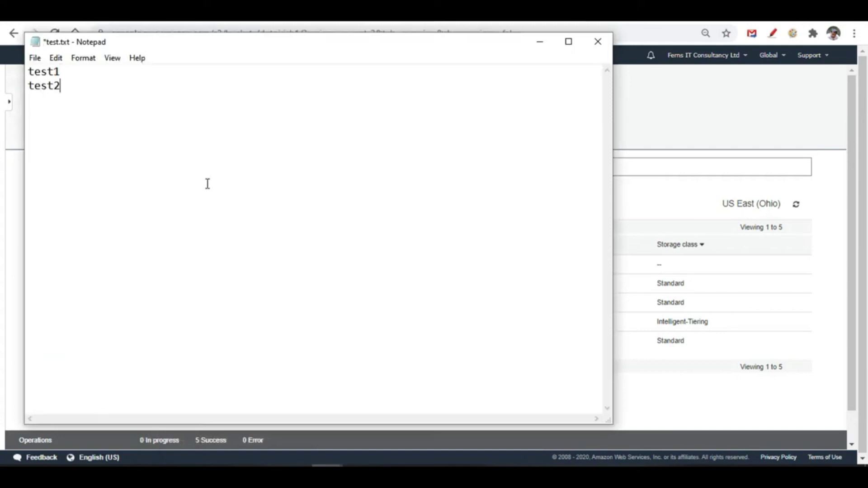
pyautogui.click(540, 42)
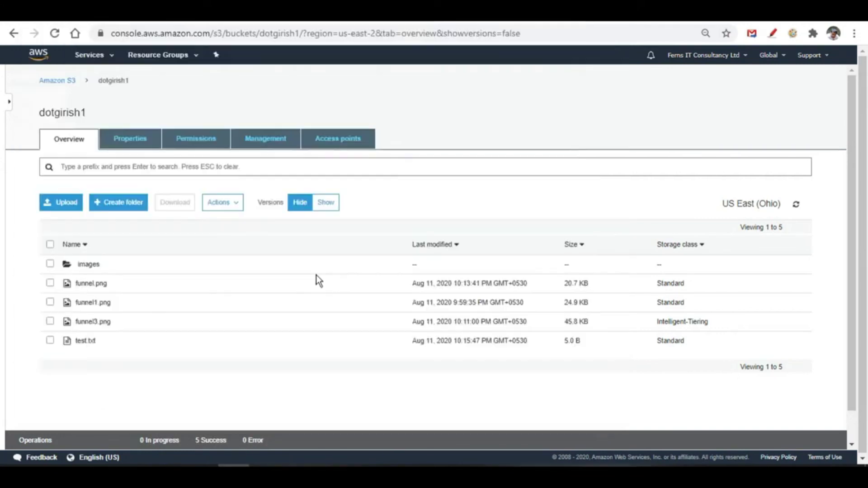
# - Upload the two-line test.txt from the Desktop over the existing bucket object with default settings
pyautogui.click(80, 206)
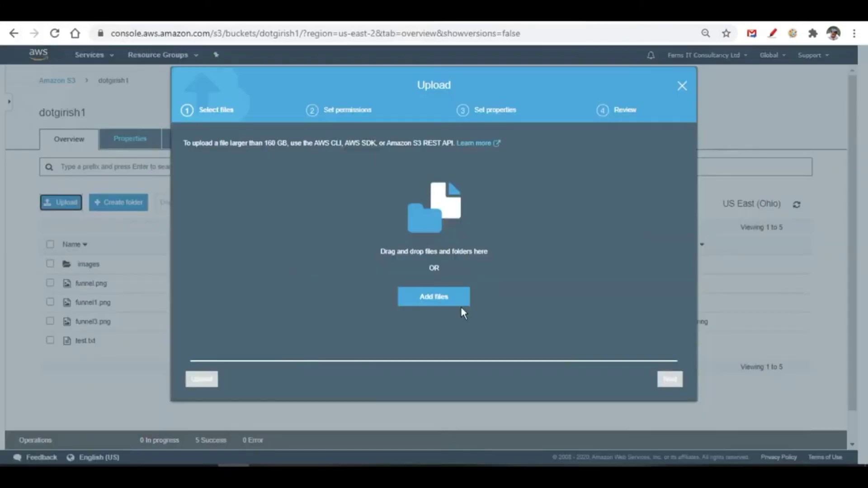
pyautogui.click(460, 303)
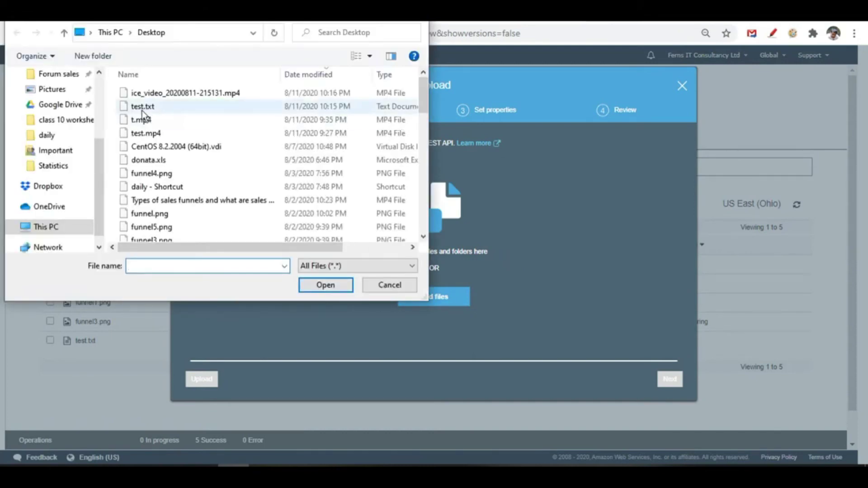
pyautogui.click(144, 107)
pyautogui.click(329, 284)
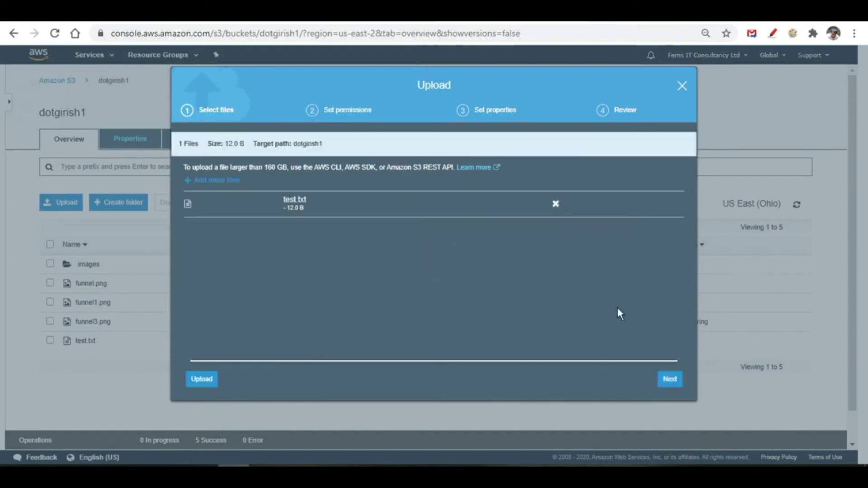
pyautogui.click(206, 382)
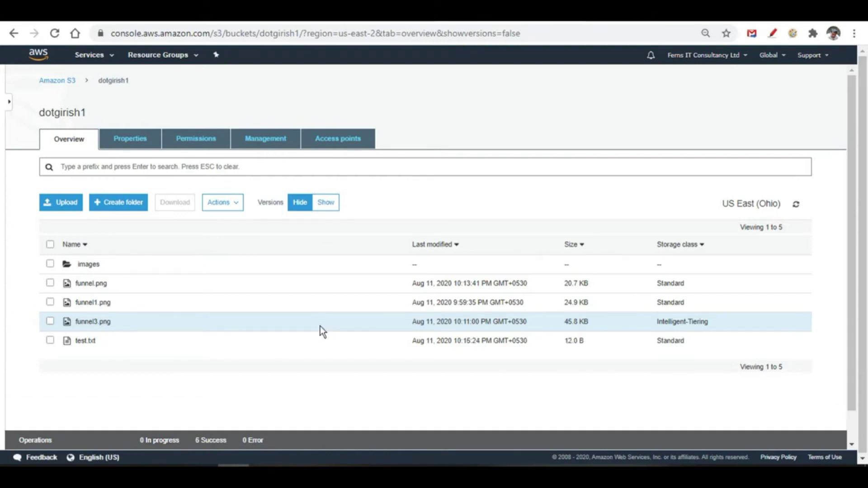
# - Add a third line reading test3 to test.txt in Notepad, save the file, and minimize the window
pyautogui.moveTo(326, 466)
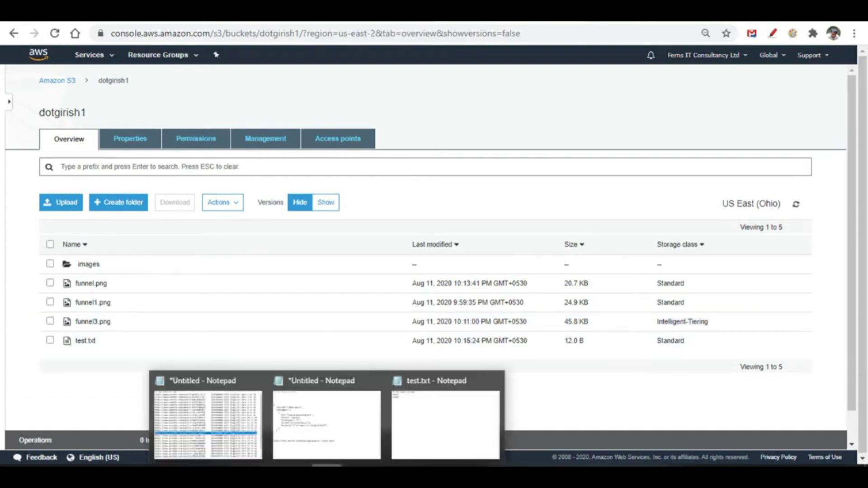
pyautogui.click(424, 429)
pyautogui.press('Return')
pyautogui.write('test3')
pyautogui.hotkey('ctrl', 's')
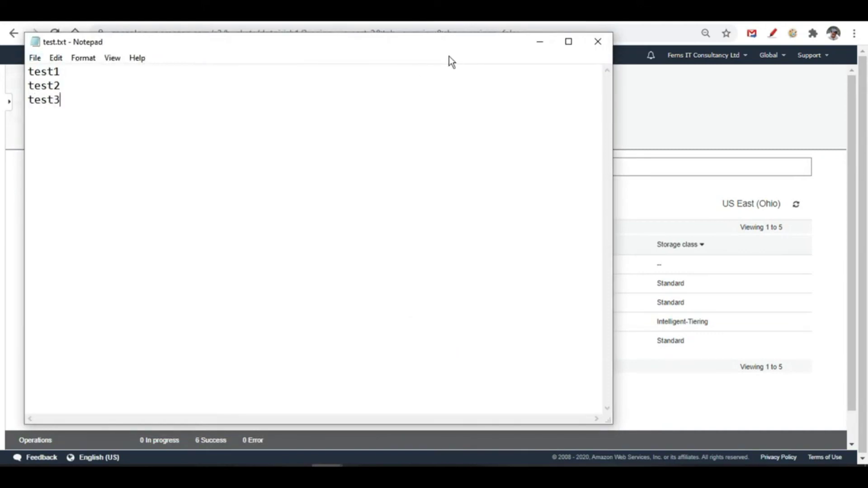
pyautogui.click(541, 44)
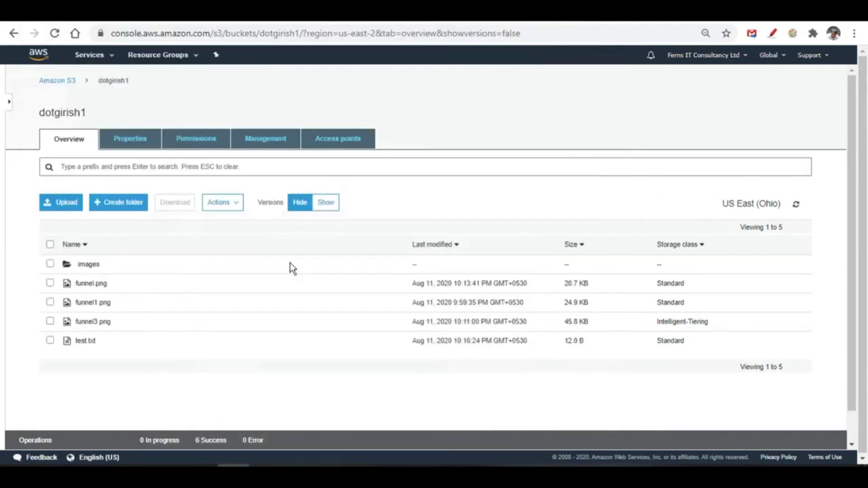
# - Upload the three-line test.txt from the Desktop to the bucket root as another version with default settings
pyautogui.click(68, 203)
pyautogui.click(433, 297)
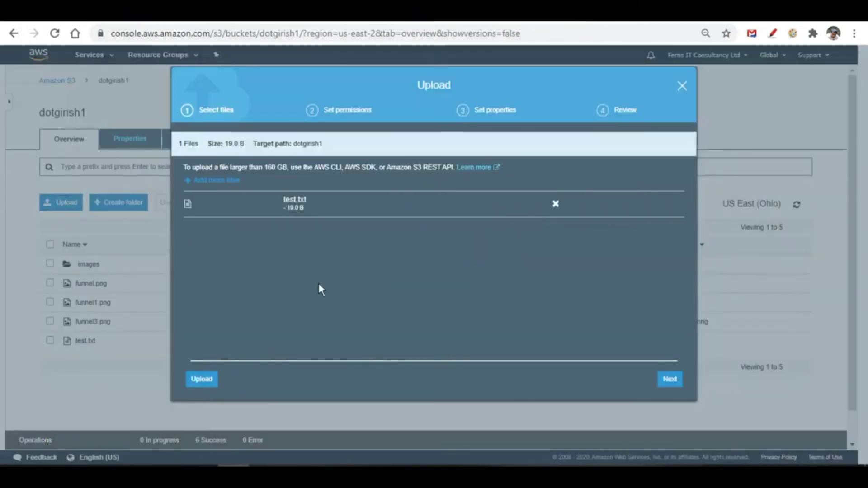
pyautogui.click(214, 381)
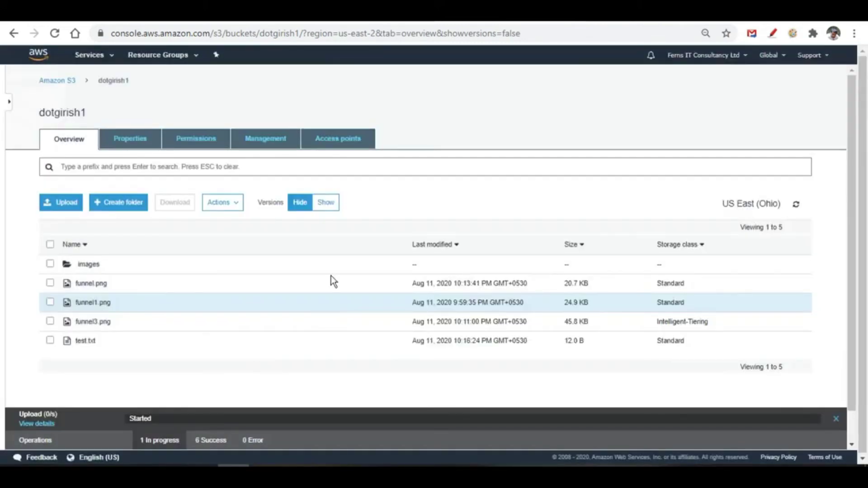
# - Show the object versions in the bucket, open the latest version of test.txt to read its content, and close it
pyautogui.click(317, 204)
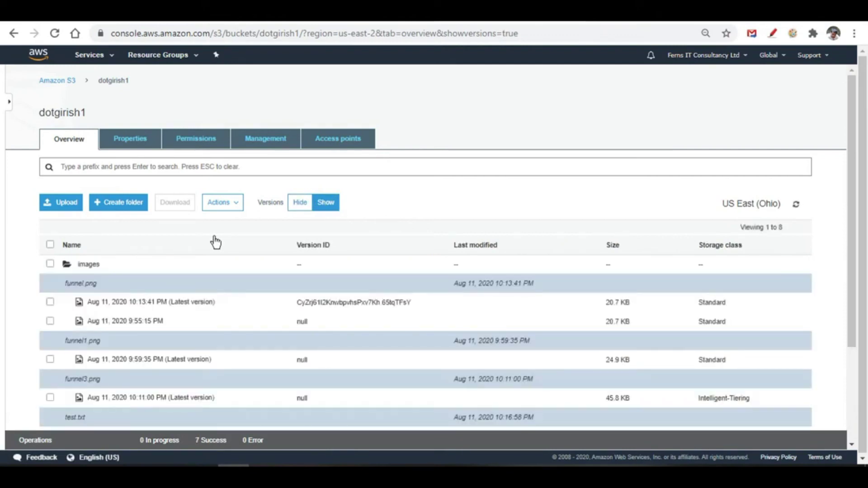
pyautogui.scroll(-2, 216, 242)
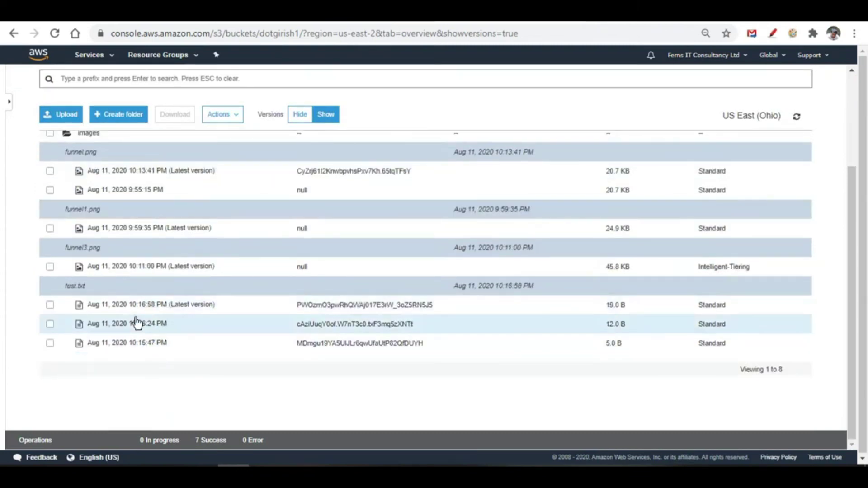
pyautogui.rightClick(112, 312)
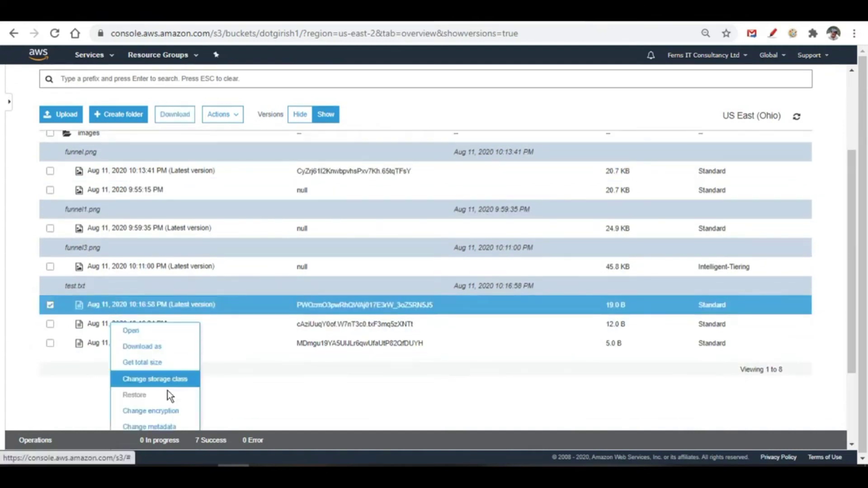
pyautogui.scroll(-2, 168, 390)
pyautogui.scroll(-1, 167, 391)
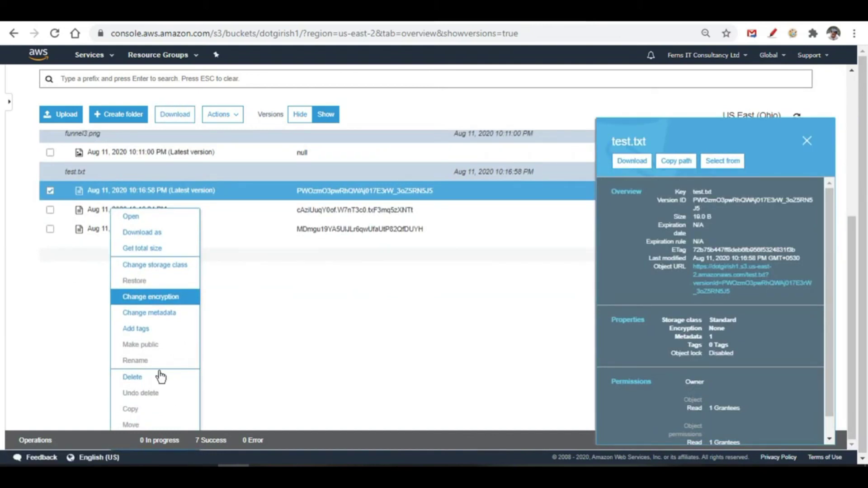
pyautogui.click(151, 224)
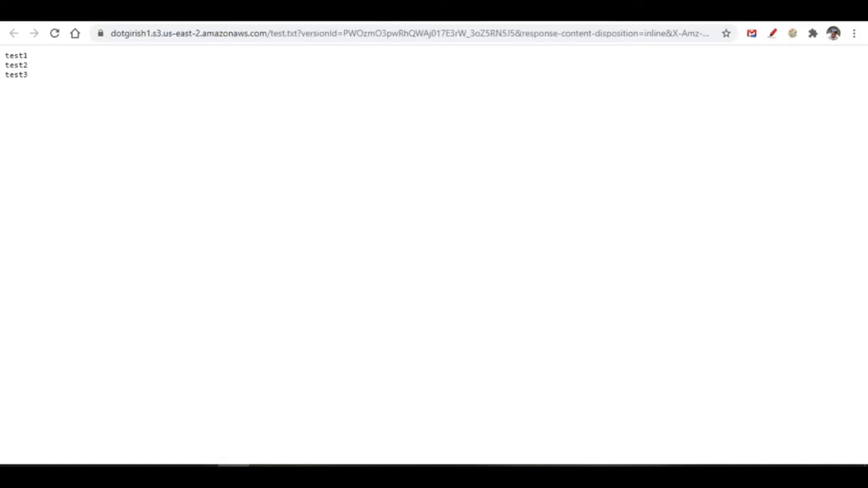
pyautogui.hotkey('ctrl', 'w')
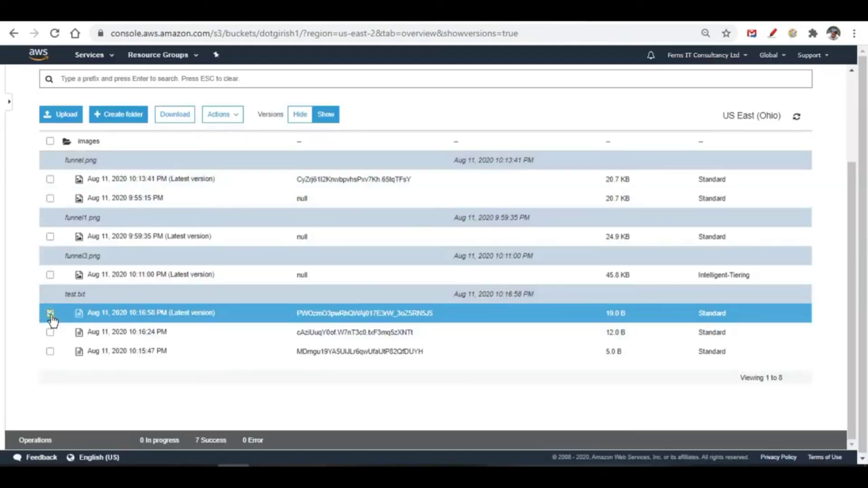
# - Open the Aug 11, 2020 10:16:24 PM version of test.txt to read its content, and close it
pyautogui.click(111, 342)
pyautogui.rightClick(113, 341)
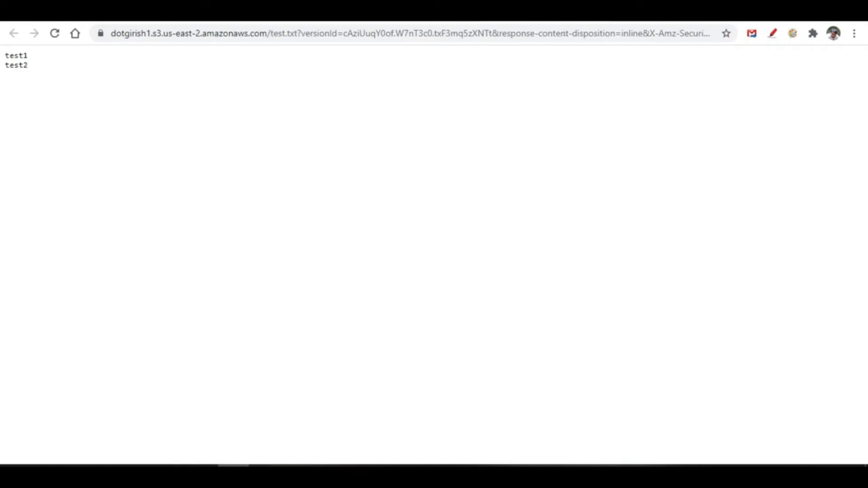
pyautogui.hotkey('ctrl', 'w')
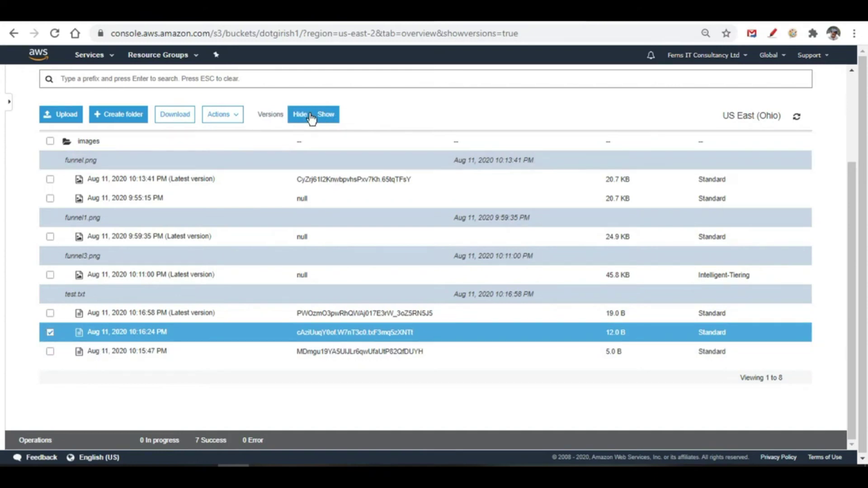
# - Review the listed object versions in the dotgirish1 bucket, and hide the versions from the object list
pyautogui.scroll(1, 330, 149)
pyautogui.scroll(1, 258, 344)
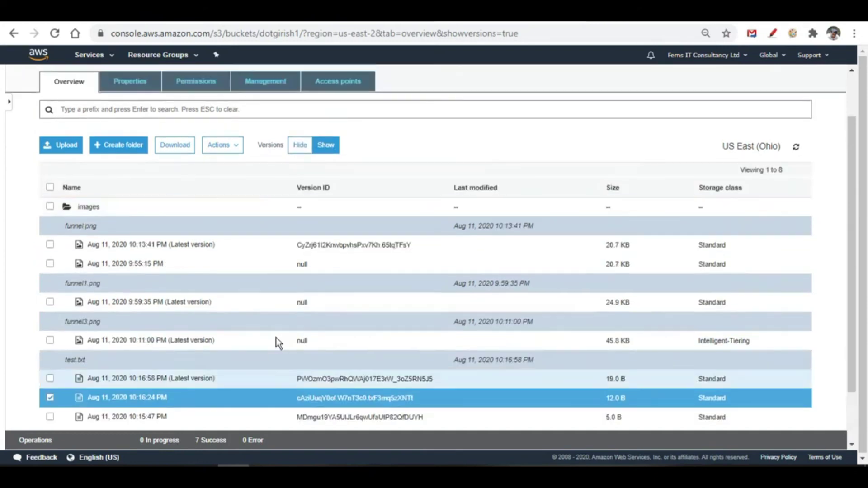
pyautogui.scroll(-1, 279, 342)
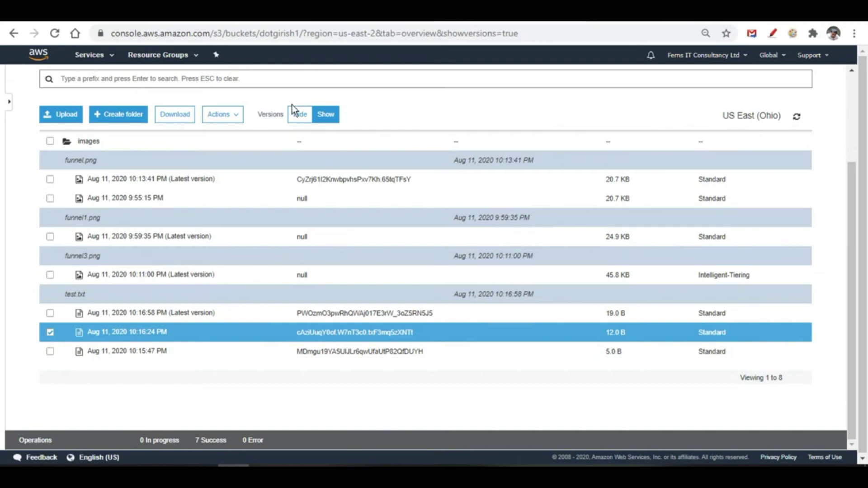
pyautogui.click(297, 116)
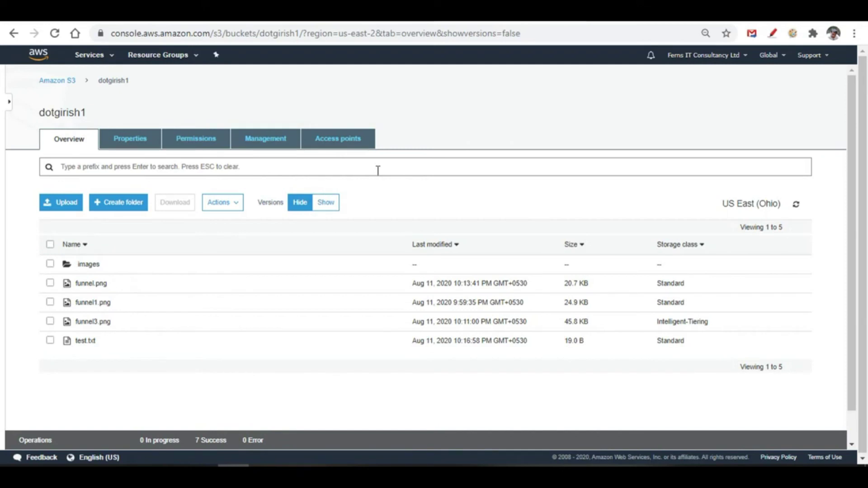
# - Create a bucket named dotgirish2 in the Asia Pacific (Mumbai) region with default settings
pyautogui.click(58, 82)
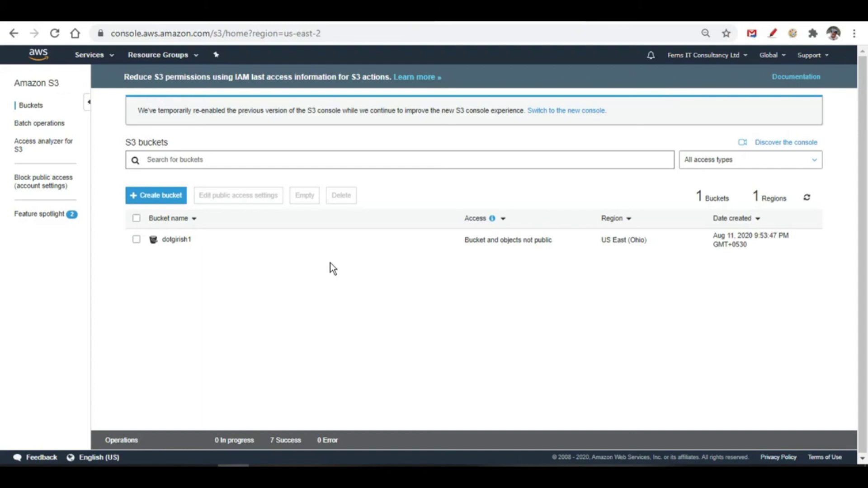
pyautogui.click(156, 197)
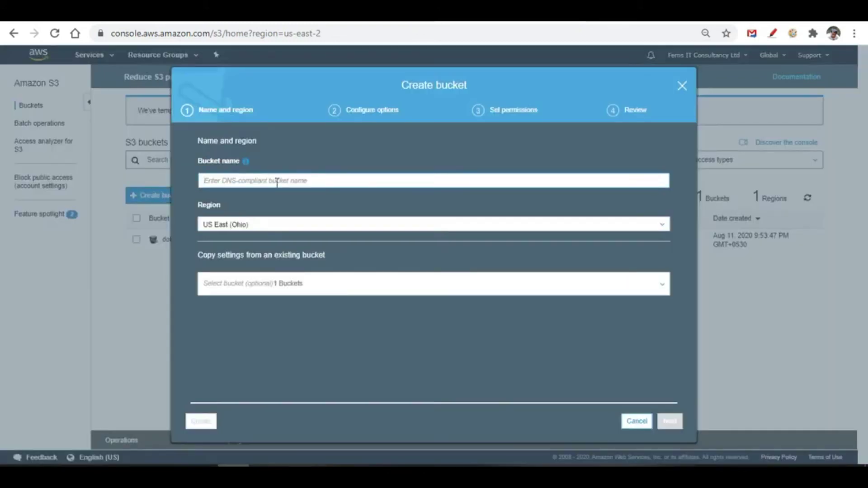
pyautogui.click(277, 180)
pyautogui.write('dotgirish2')
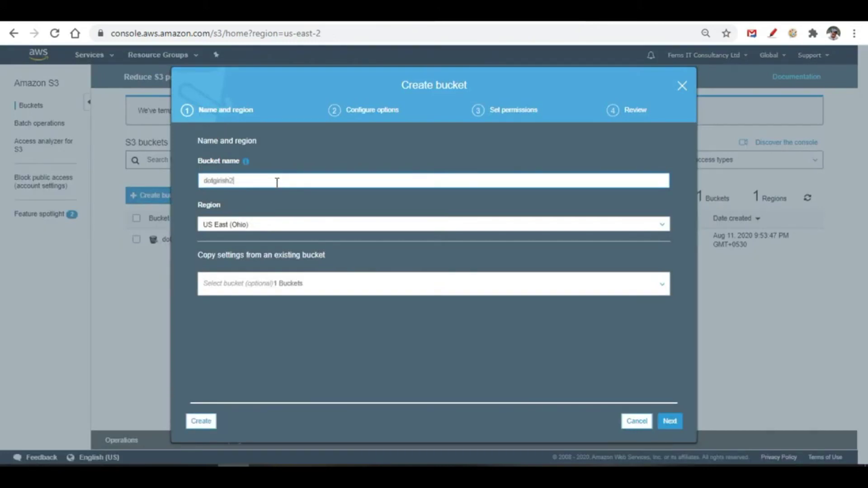
pyautogui.click(252, 225)
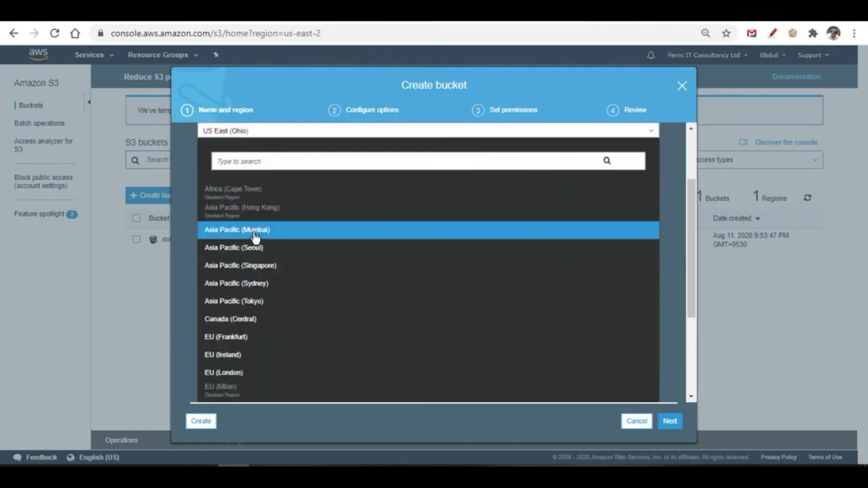
pyautogui.click(253, 229)
pyautogui.moveTo(673, 426); pyautogui.dragTo(291, 355)
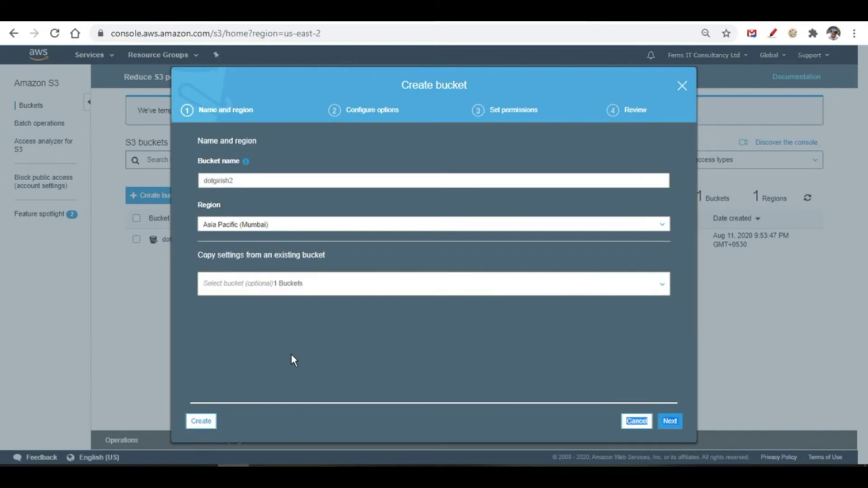
pyautogui.click(202, 423)
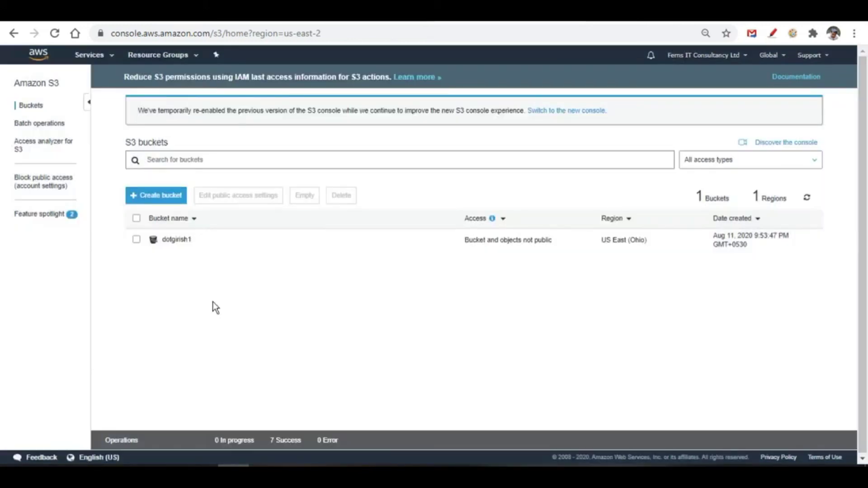
# - Look into the dotgirish2 bucket, return to the bucket list, and dismiss the dotgirish1 summary
pyautogui.click(176, 263)
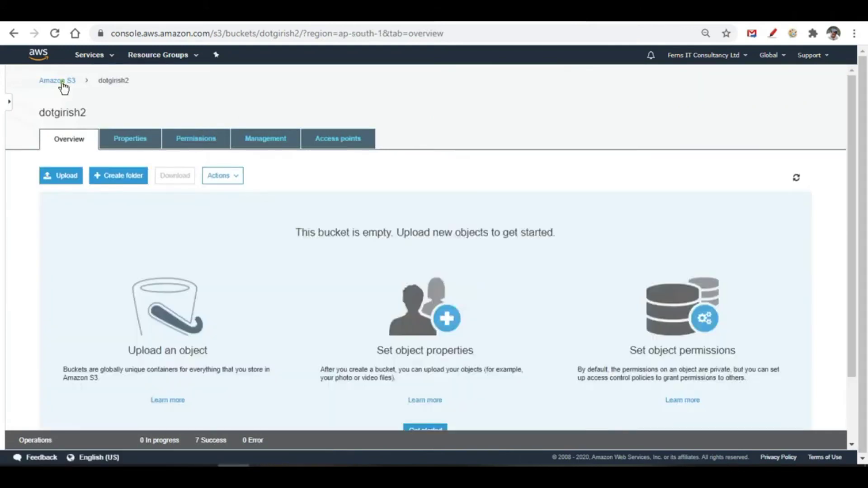
pyautogui.click(63, 83)
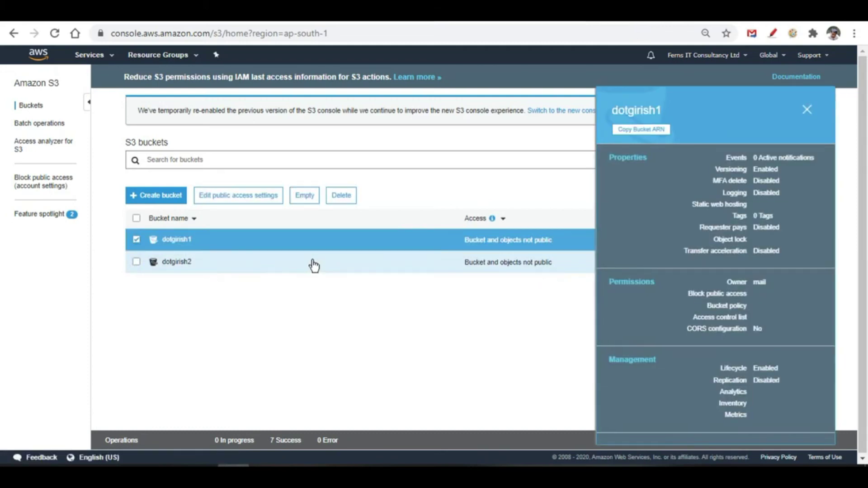
pyautogui.click(807, 109)
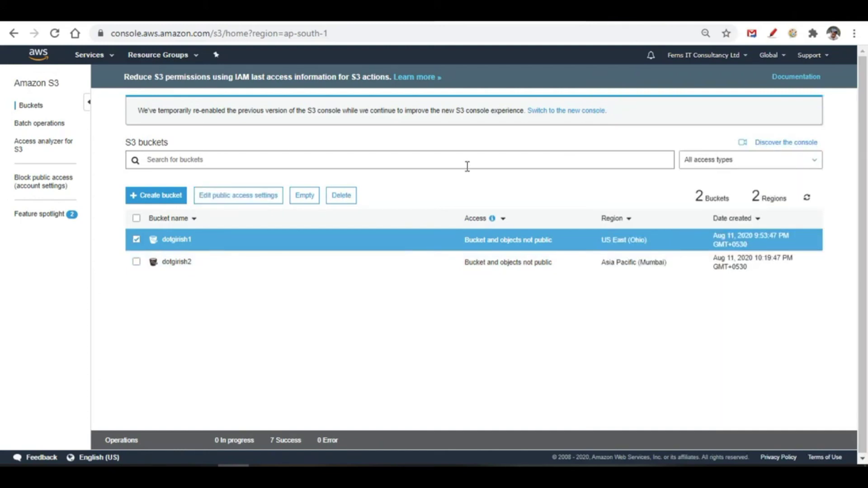
pyautogui.click(242, 308)
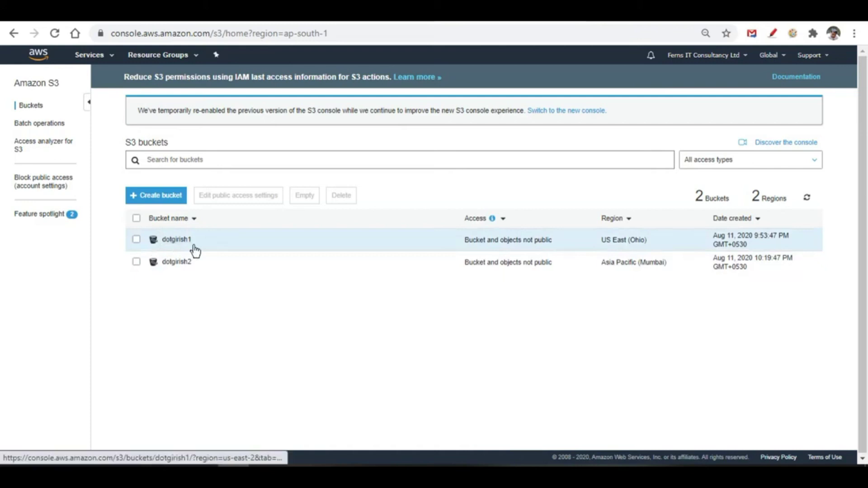
# - Enable versioning in the properties of the dotgirish2 bucket and save the setting
pyautogui.click(176, 265)
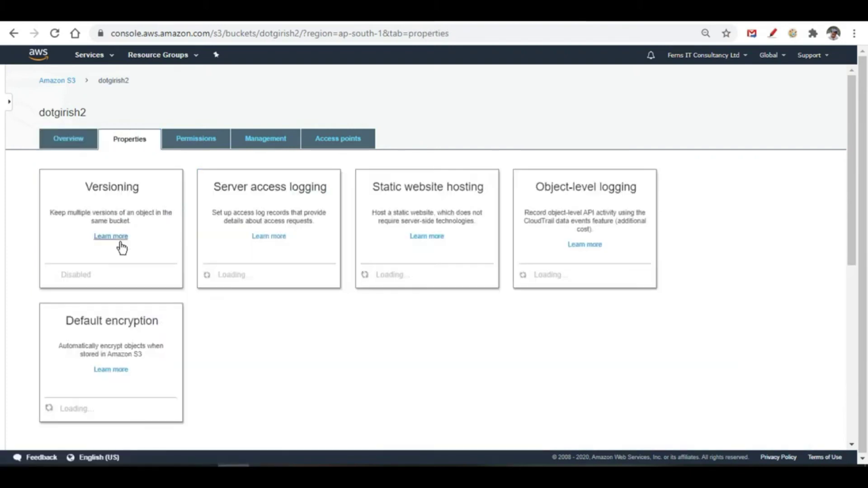
pyautogui.click(132, 262)
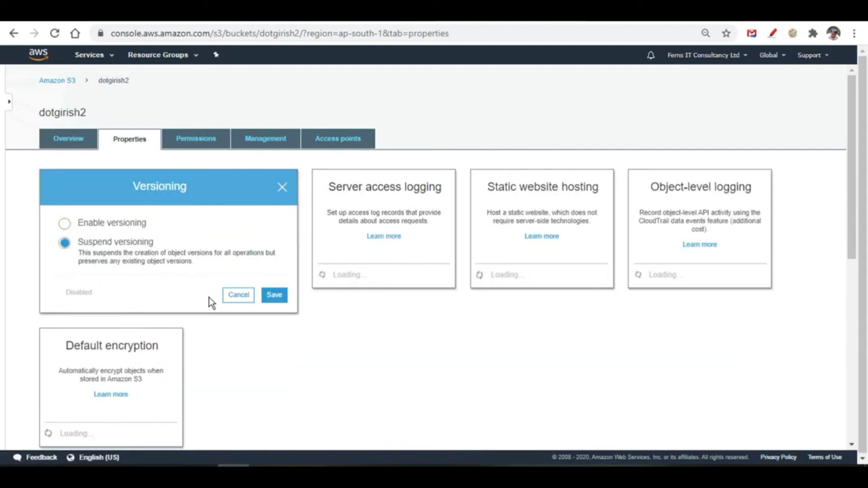
pyautogui.click(67, 223)
pyautogui.click(274, 297)
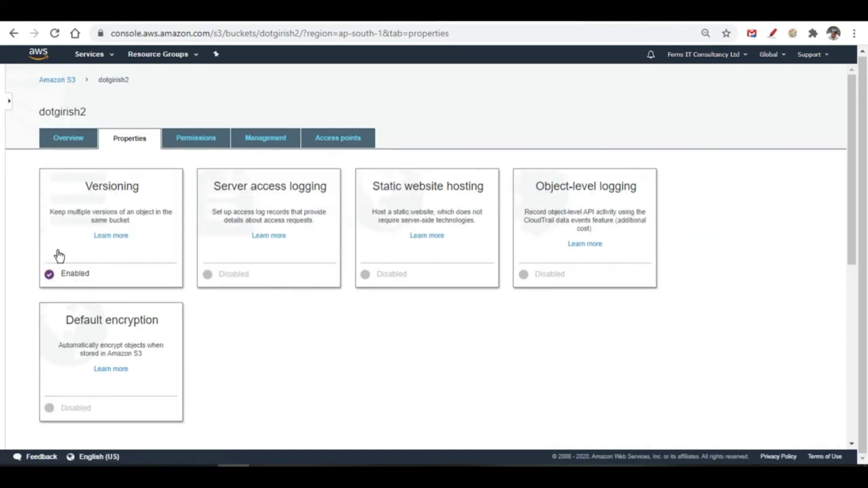
# - Return to the bucket list, check the versioning status in the dotgirish1 summary, and close the summary
pyautogui.click(60, 81)
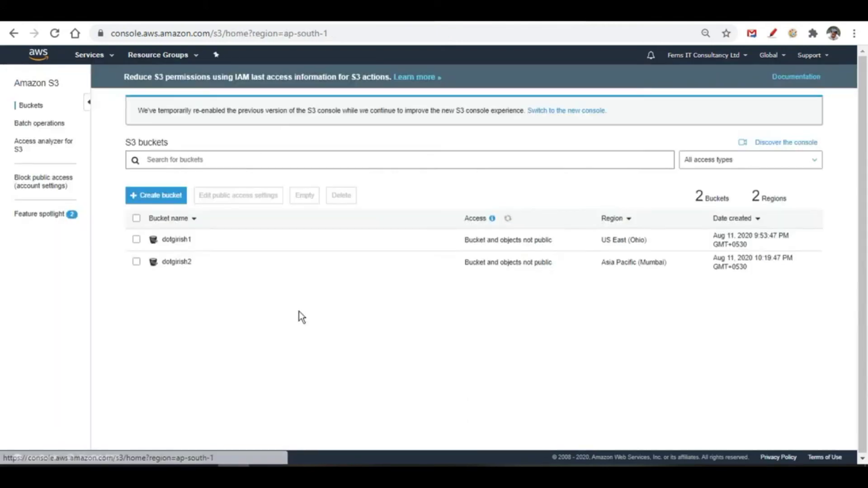
pyautogui.click(177, 238)
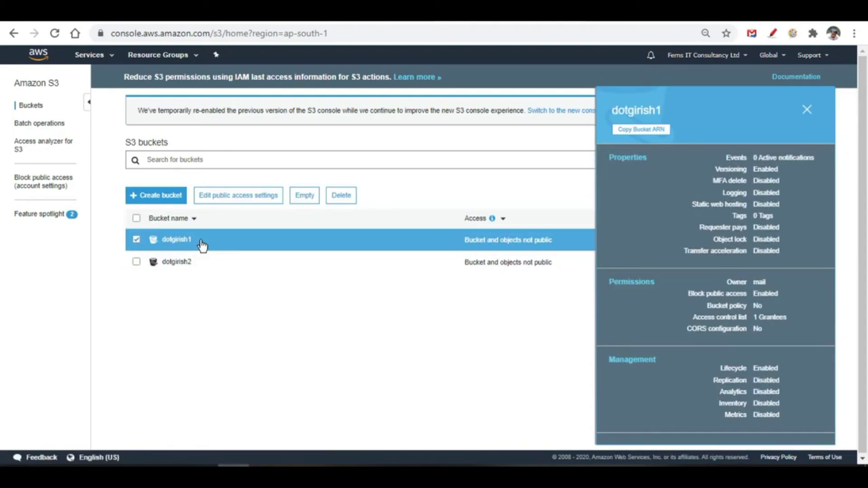
pyautogui.click(807, 109)
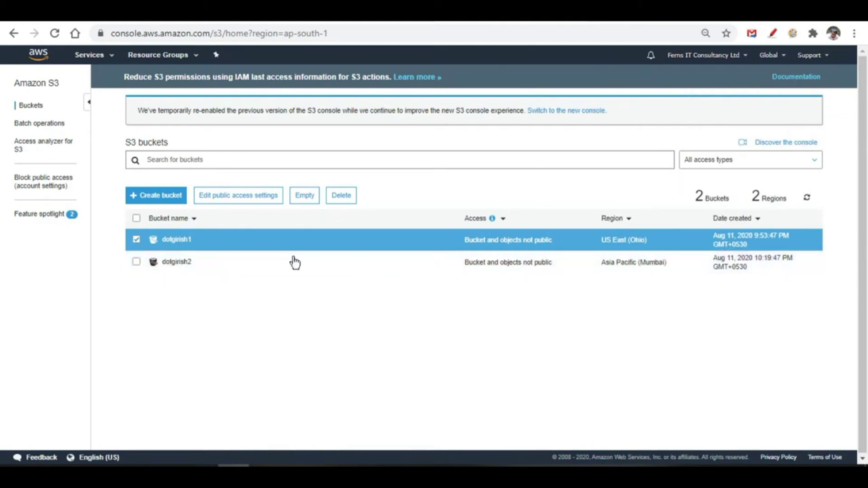
# - Start a replication rule for the dotgirish1 bucket with the entire bucket as its source
pyautogui.click(178, 240)
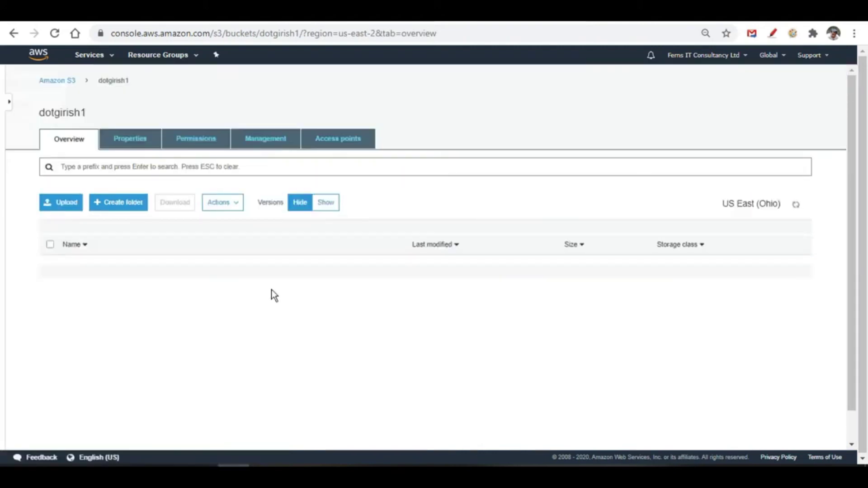
pyautogui.click(262, 142)
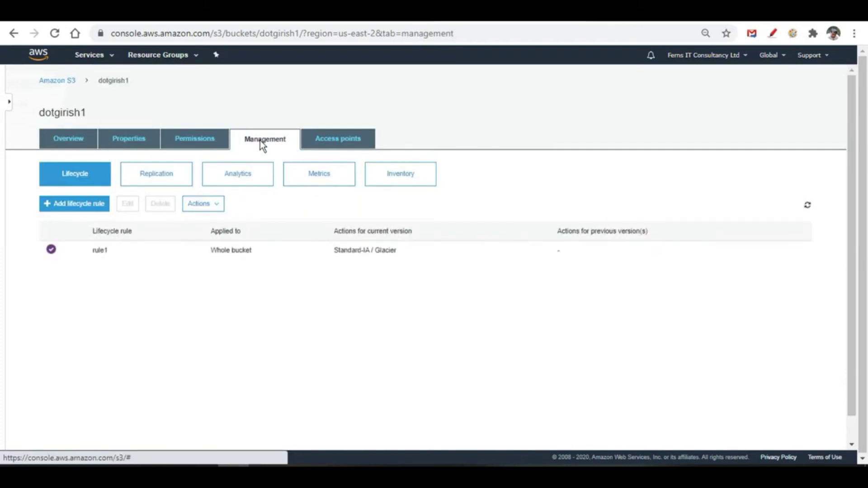
pyautogui.click(154, 181)
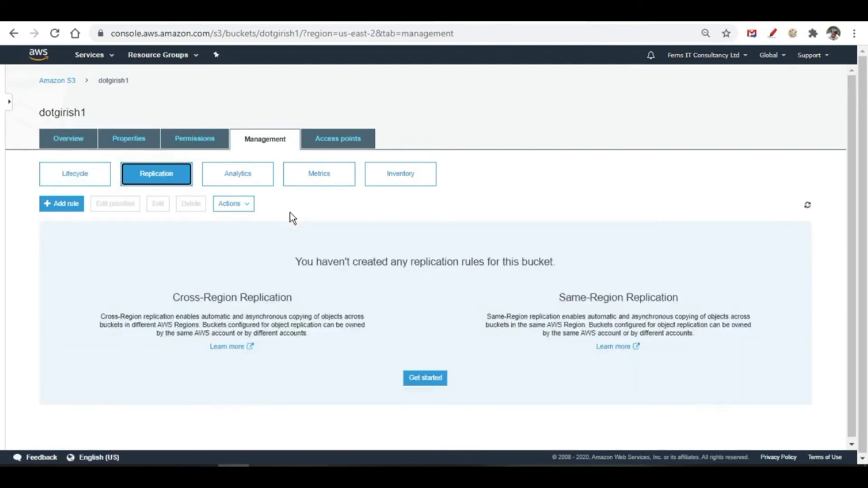
pyautogui.click(52, 208)
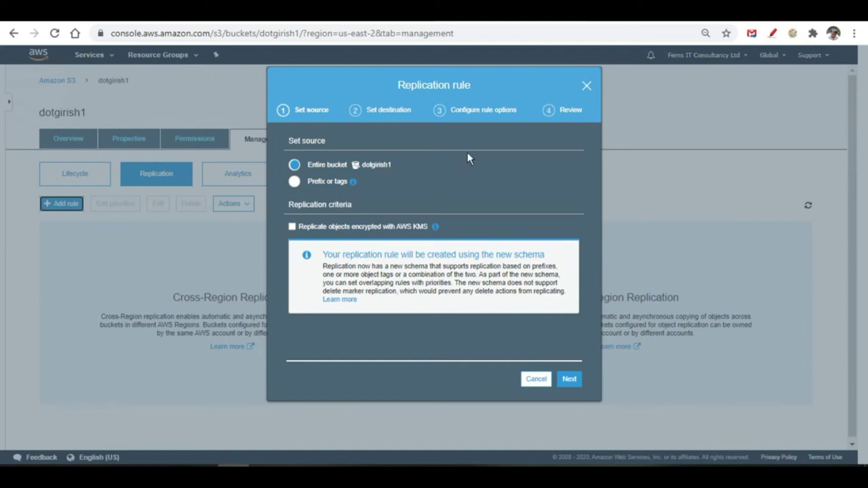
pyautogui.click(573, 379)
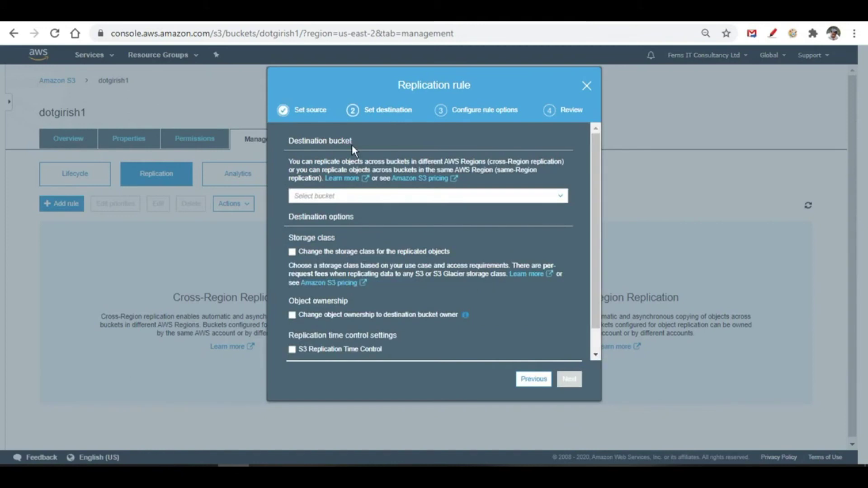
# - Set the replication destination to the dotgirish2 bucket in this account, keeping the default destination options
pyautogui.click(325, 198)
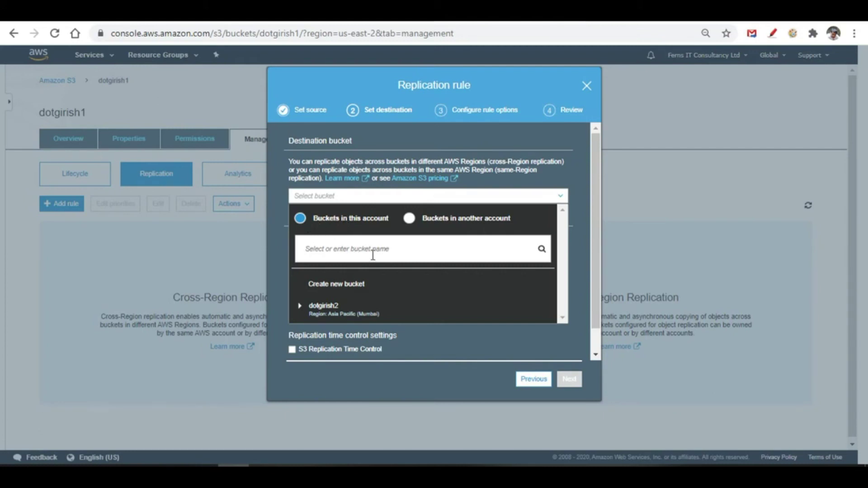
pyautogui.click(335, 313)
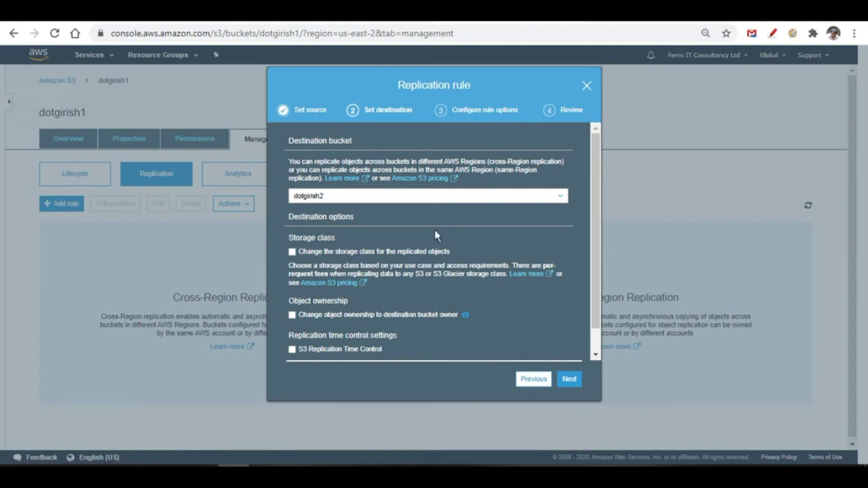
pyautogui.click(575, 382)
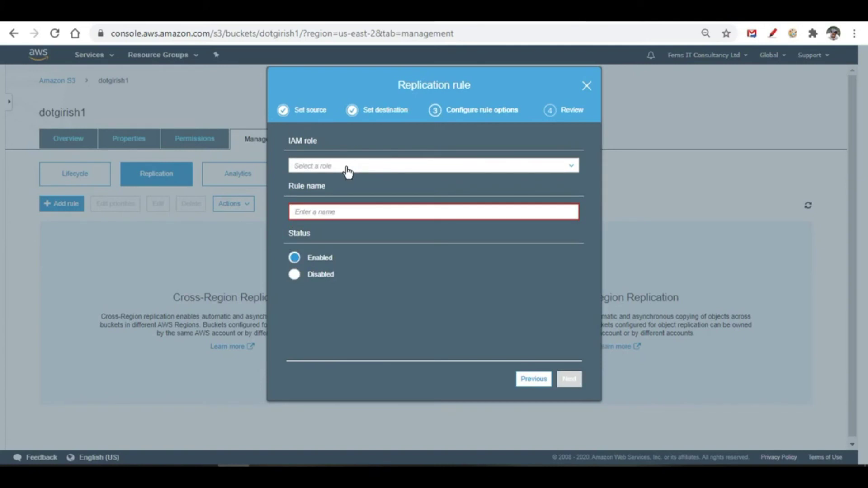
# - Choose to create a new IAM role and name the enabled replication rule s3-dotgirish1-replication-rule
pyautogui.click(346, 166)
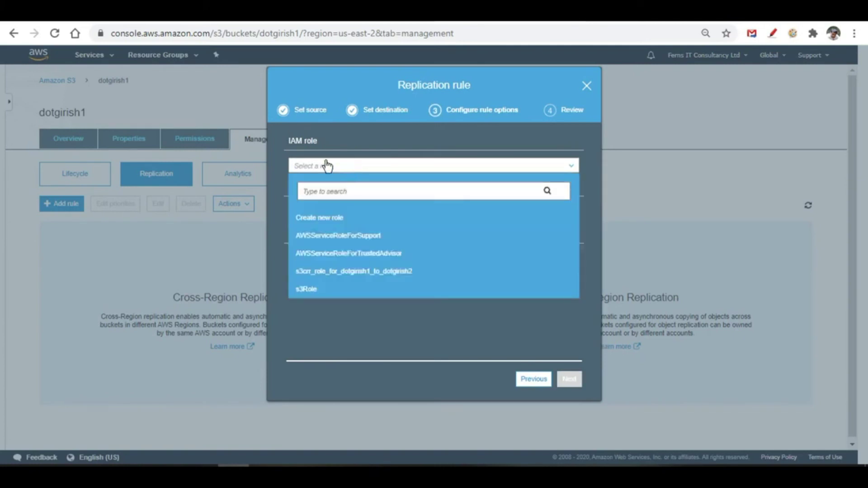
pyautogui.click(330, 217)
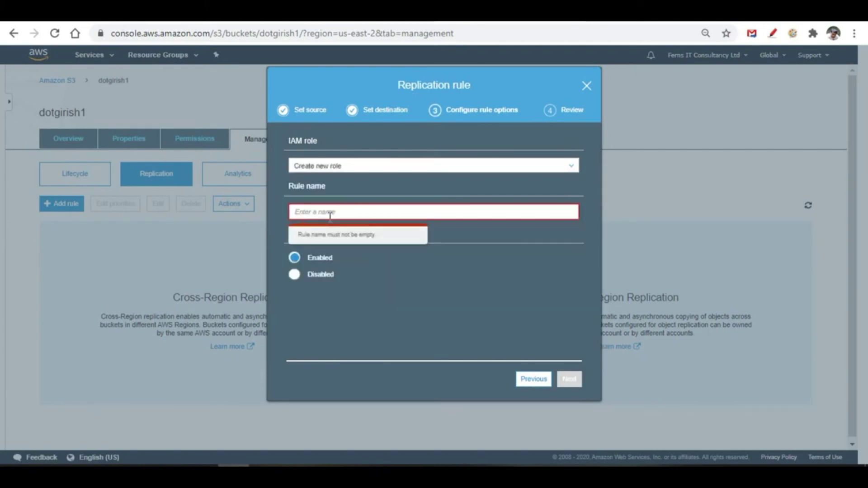
pyautogui.click(331, 214)
pyautogui.write('1')
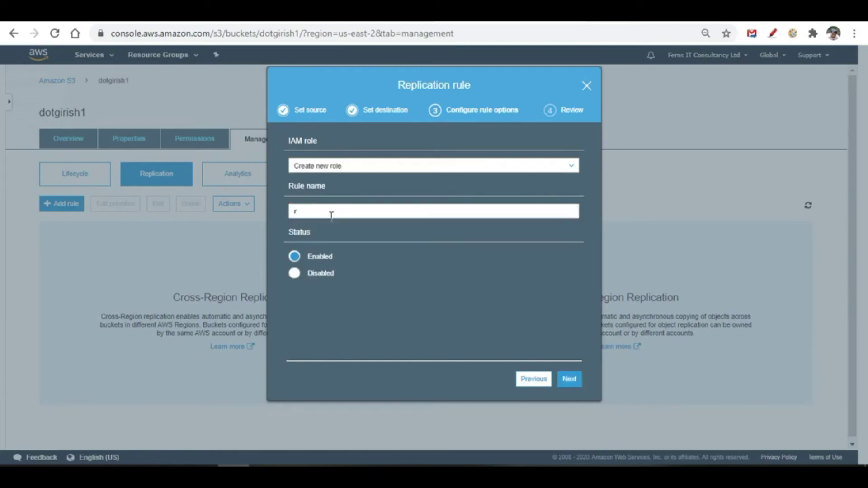
pyautogui.press('BackSpace')
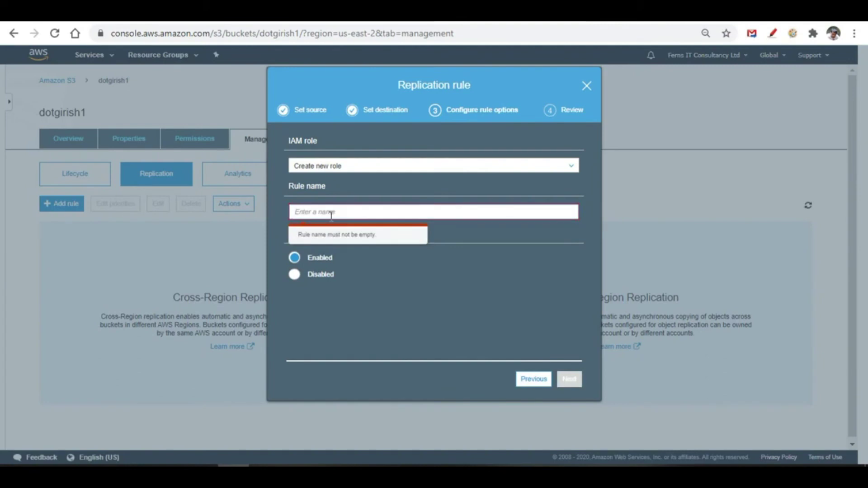
pyautogui.write('s3-dotgirish1')
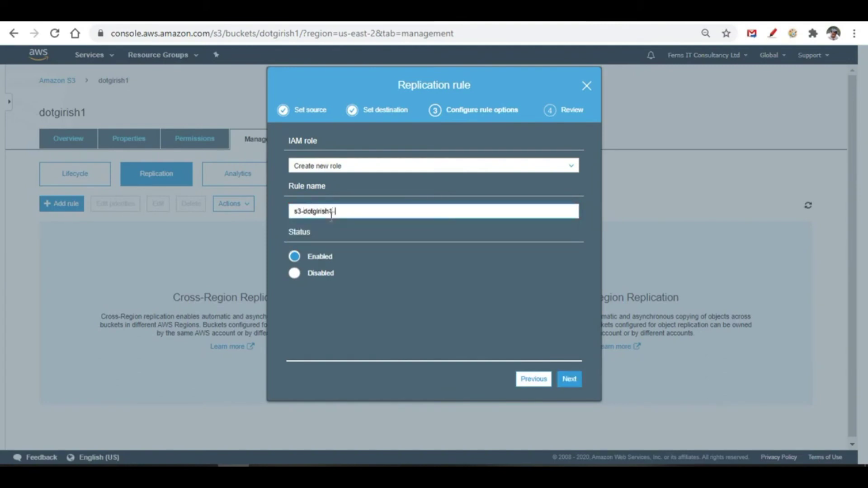
pyautogui.write('-replication-rule')
pyautogui.click(568, 381)
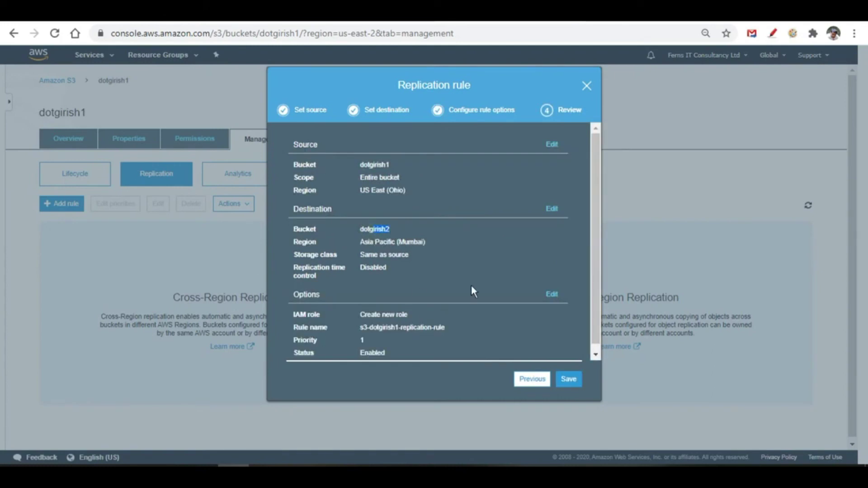
# - Review the replication settings from dotgirish1 to dotgirish2 and save the rule
pyautogui.scroll(-1, 434, 294)
pyautogui.click(569, 380)
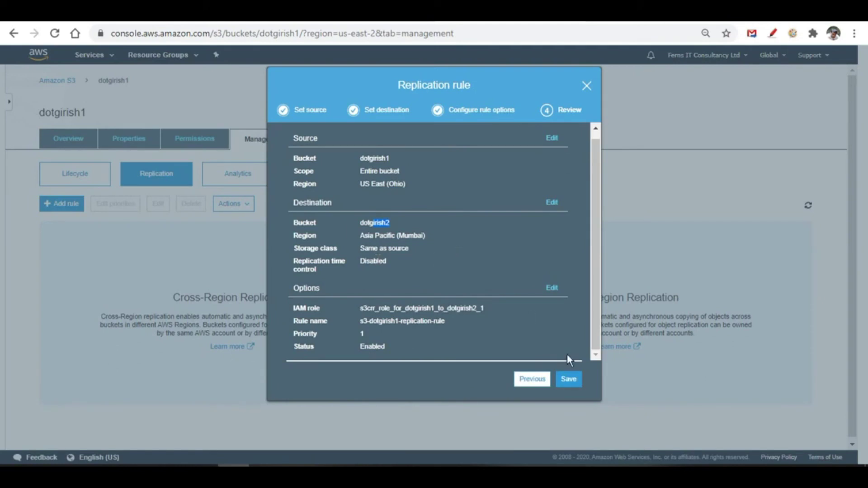
pyautogui.click(569, 380)
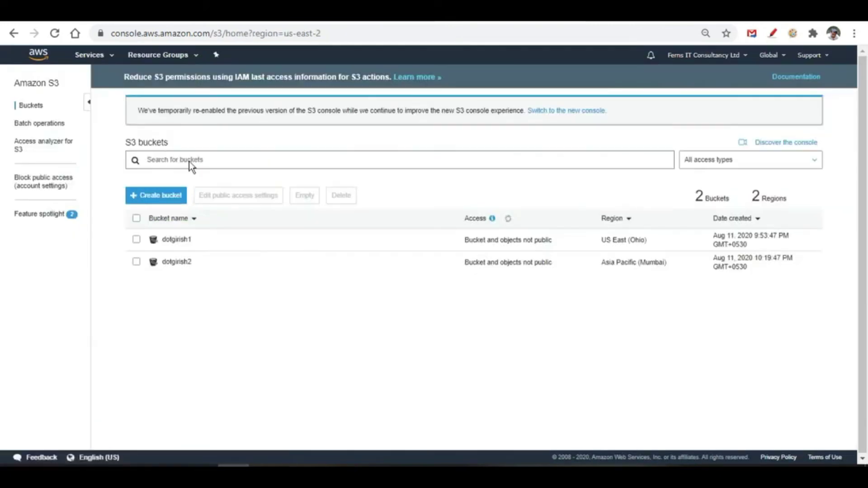
# - Open the dotgirish2 bucket and refresh its object list to check for replicated files
pyautogui.click(184, 263)
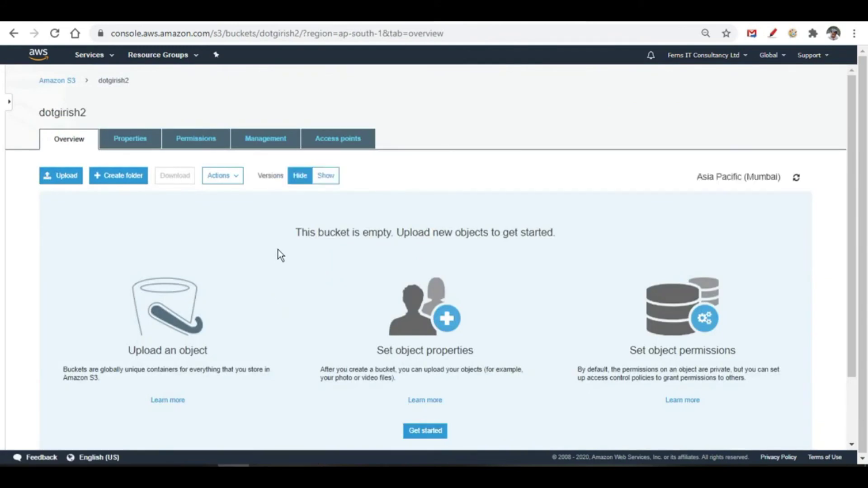
pyautogui.click(796, 178)
pyautogui.click(796, 178)
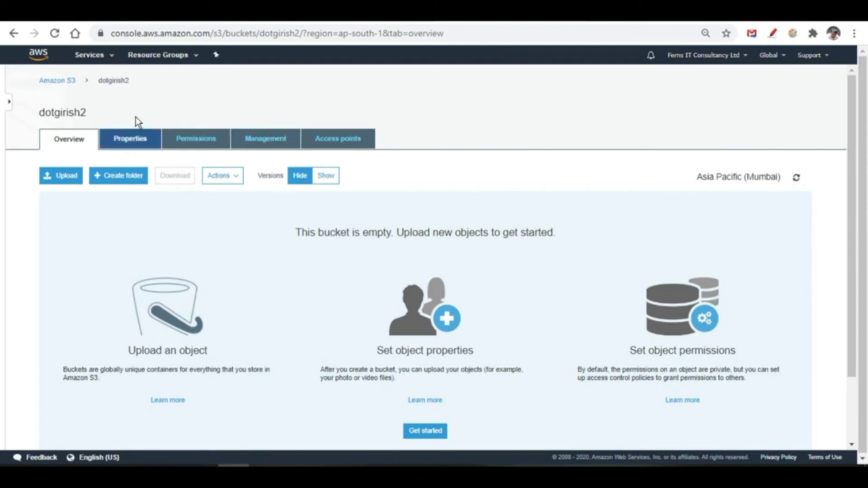
# - Upload funnel5.png from the Desktop to the dotgirish1 bucket with the default upload settings
pyautogui.click(66, 82)
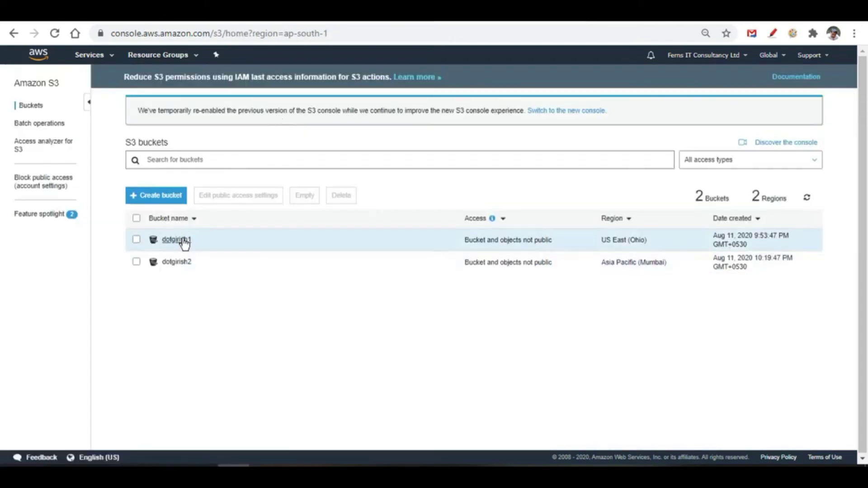
pyautogui.click(184, 243)
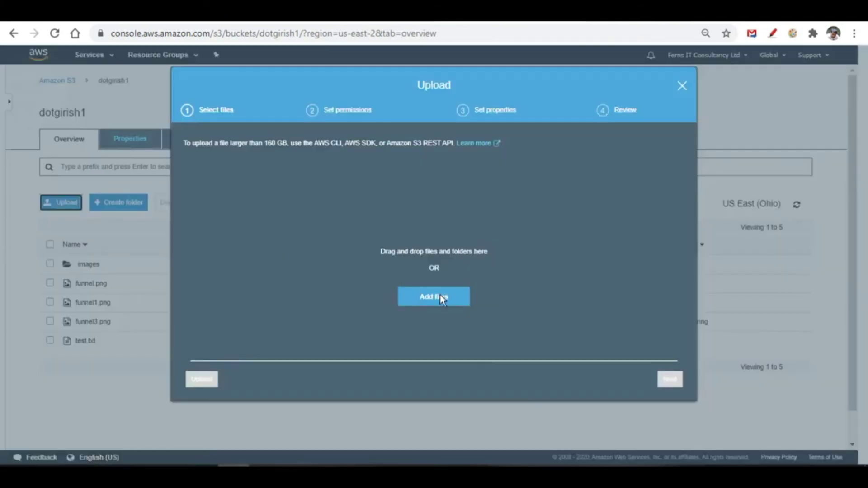
pyautogui.click(441, 295)
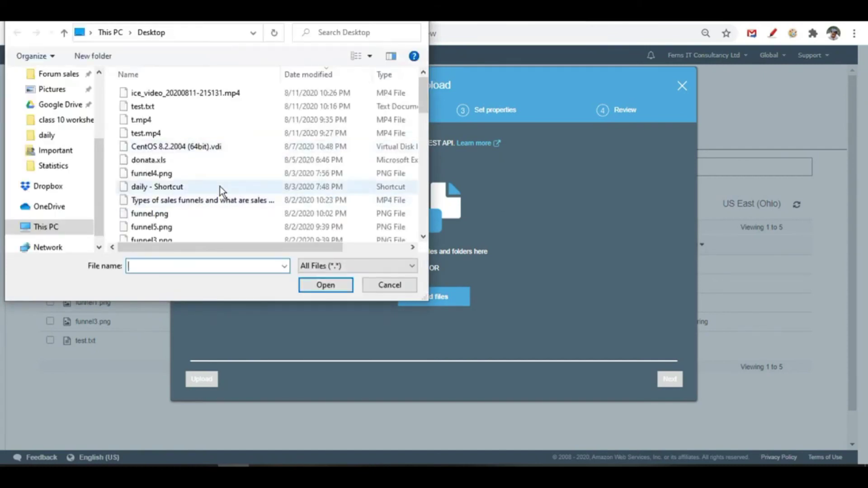
pyautogui.scroll(-1, 220, 186)
pyautogui.click(165, 194)
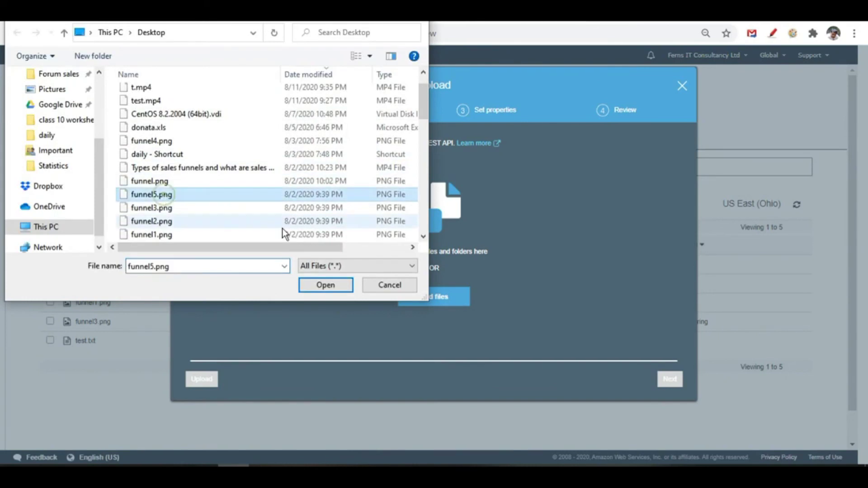
pyautogui.click(340, 285)
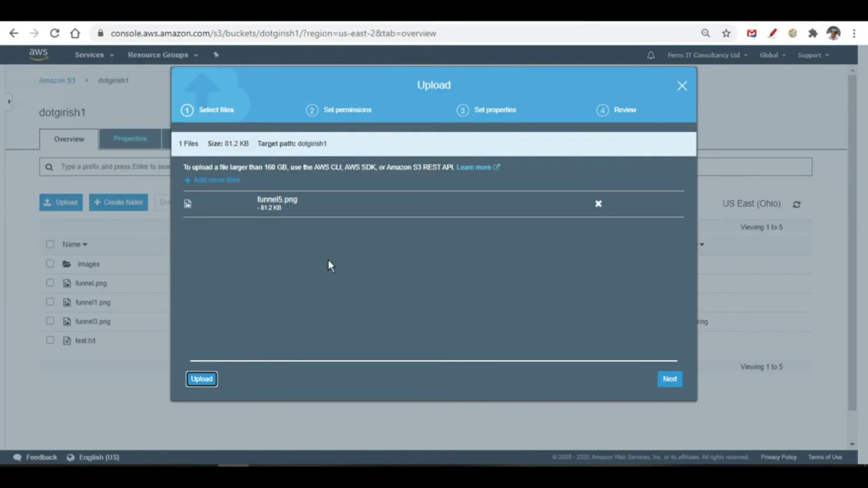
pyautogui.press('Return')
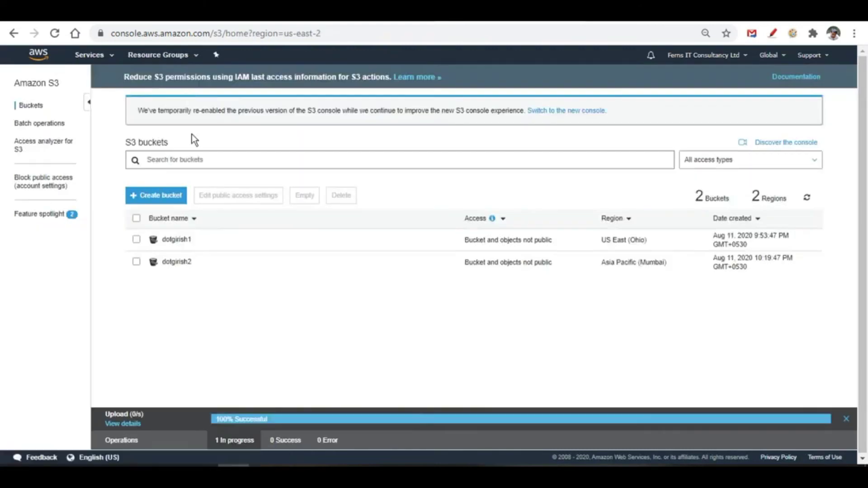
# - Open the dotgirish2 bucket and refresh its object list to check whether funnel5.png has been replicated
pyautogui.click(176, 263)
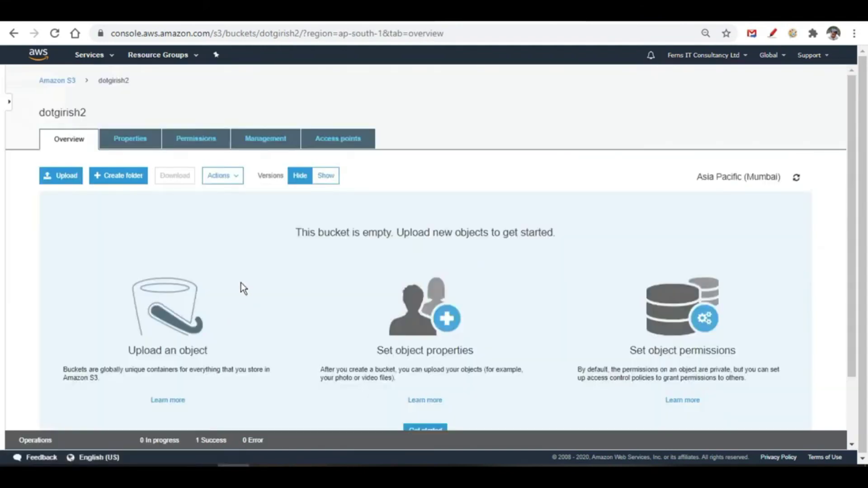
pyautogui.click(797, 178)
pyautogui.click(796, 178)
pyautogui.click(795, 204)
pyautogui.click(797, 205)
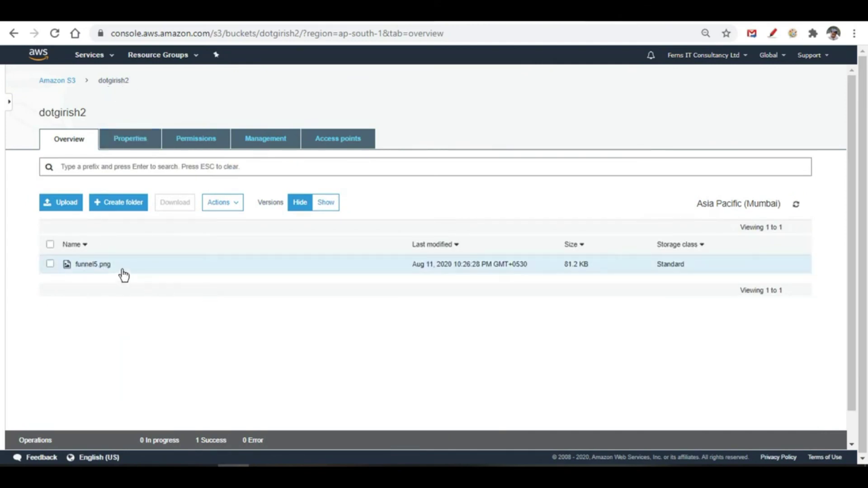
pyautogui.click(797, 205)
pyautogui.click(796, 204)
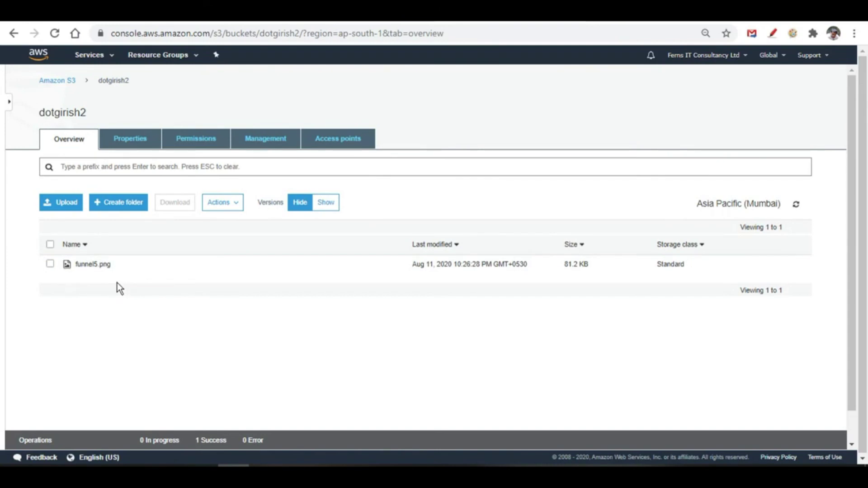
# - Delete funnel5.png from the dotgirish1 bucket
pyautogui.click(58, 81)
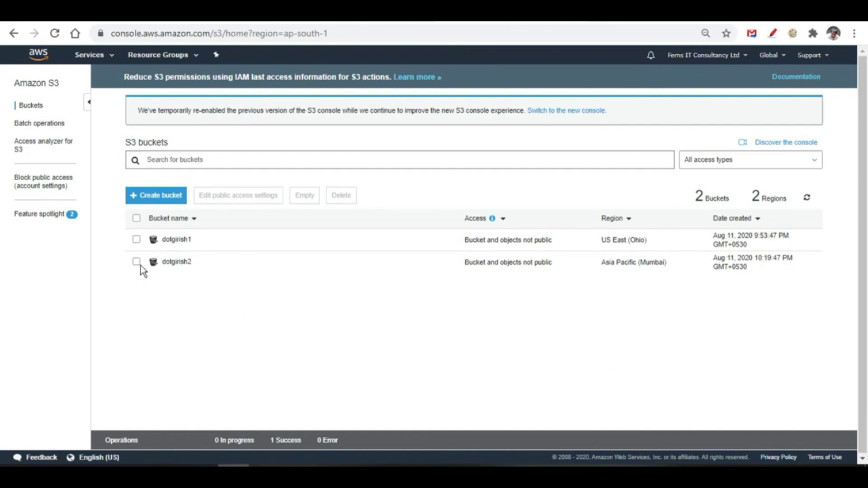
pyautogui.click(176, 239)
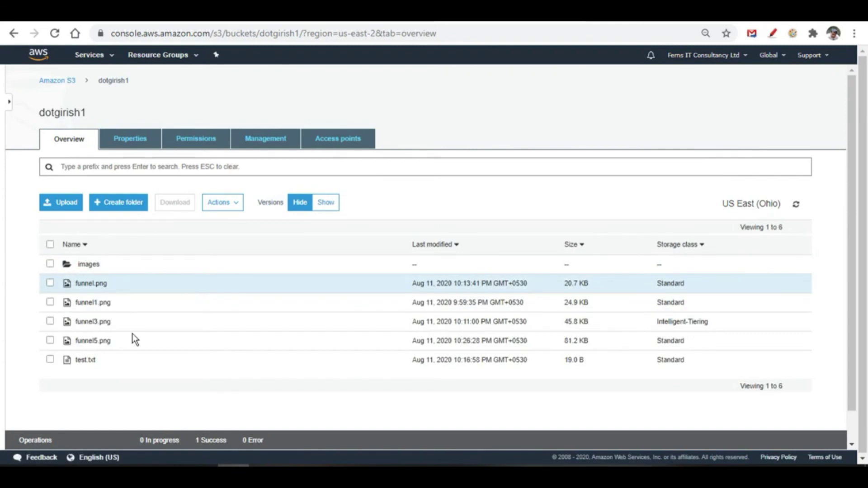
pyautogui.click(50, 341)
pyautogui.click(239, 204)
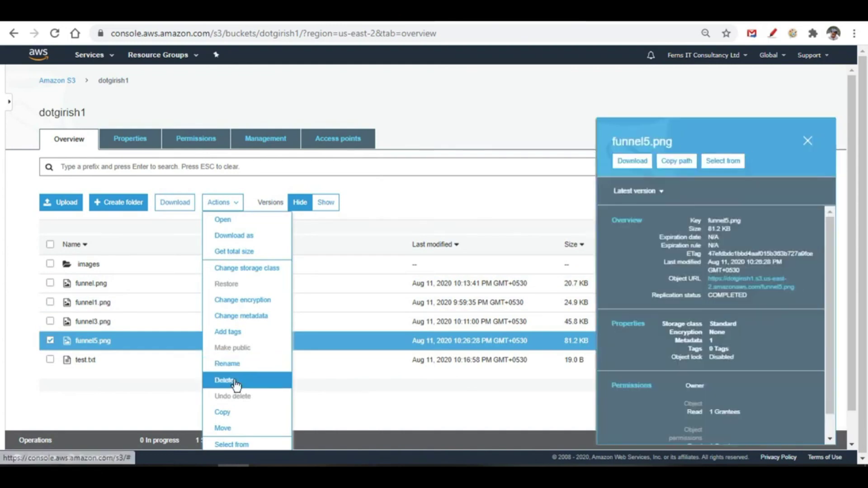
pyautogui.click(312, 390)
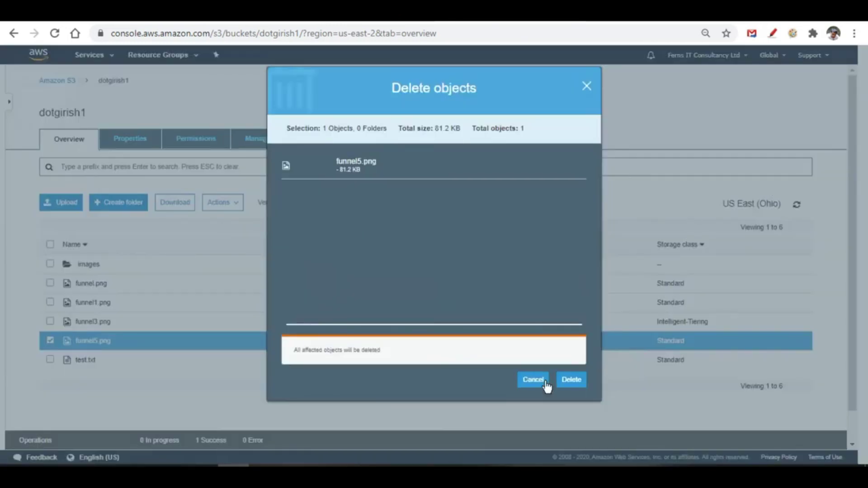
pyautogui.click(572, 381)
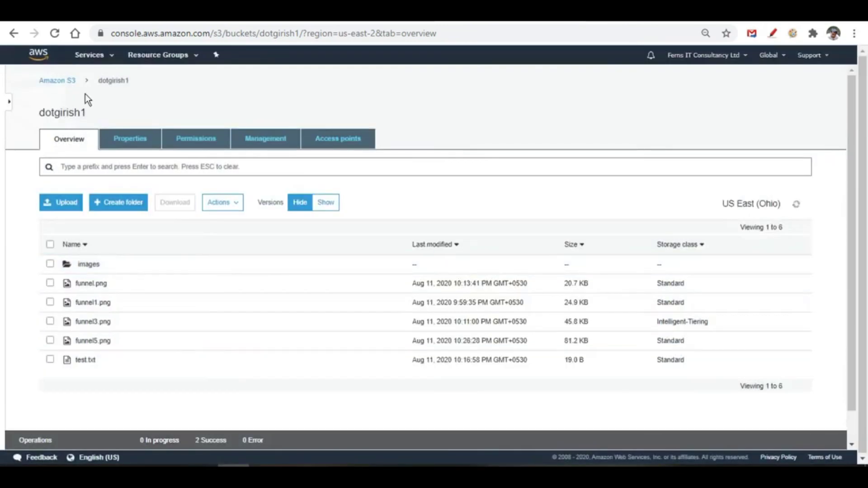
# - Examine the refreshed dotgirish2 object list to check whether the deletion of funnel5.png was replicated
pyautogui.click(64, 84)
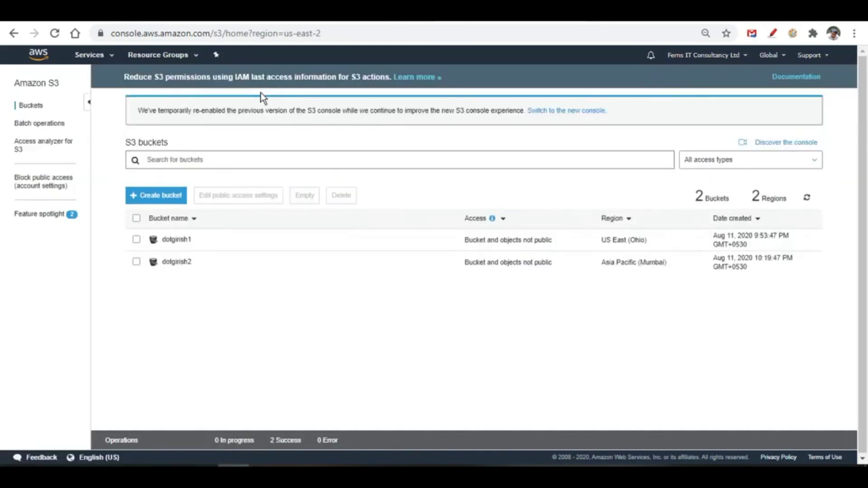
pyautogui.click(218, 270)
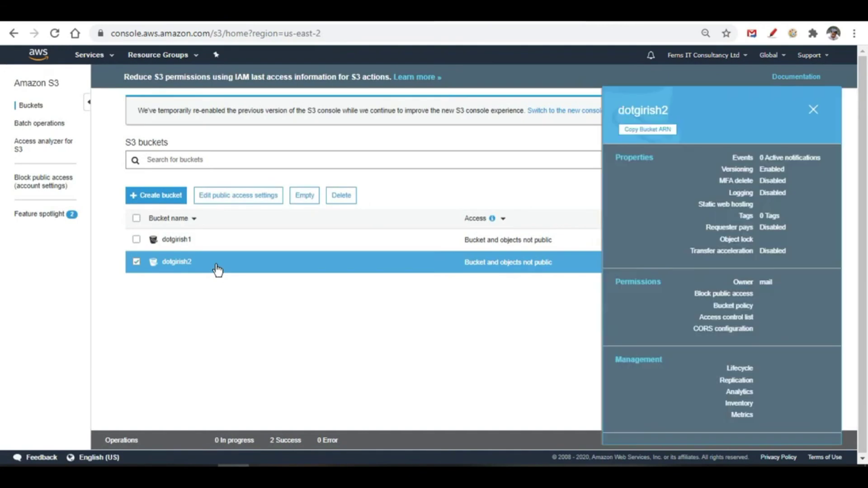
pyautogui.click(809, 112)
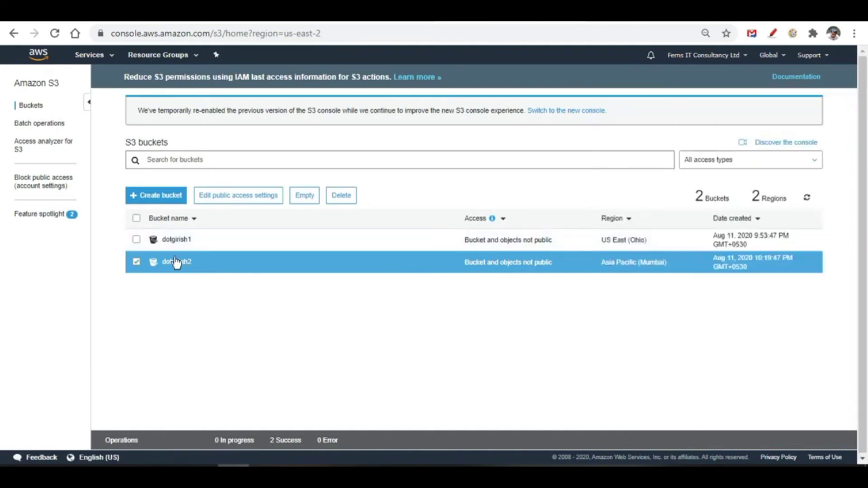
pyautogui.click(178, 266)
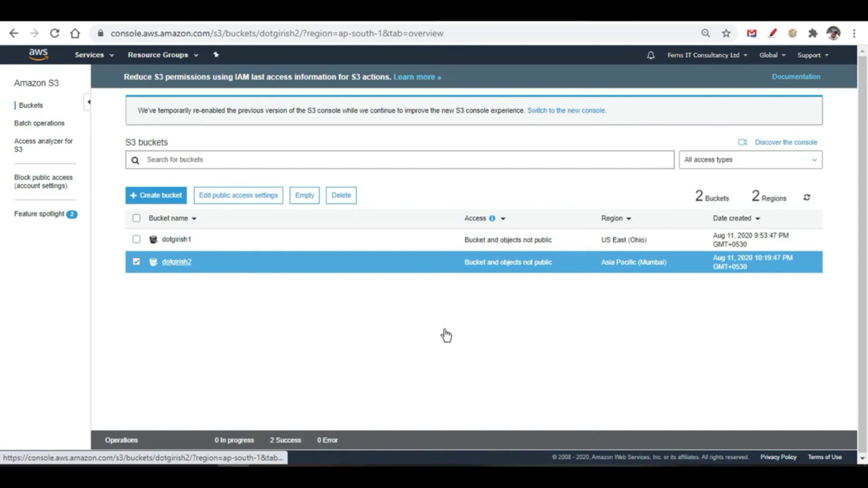
pyautogui.click(190, 268)
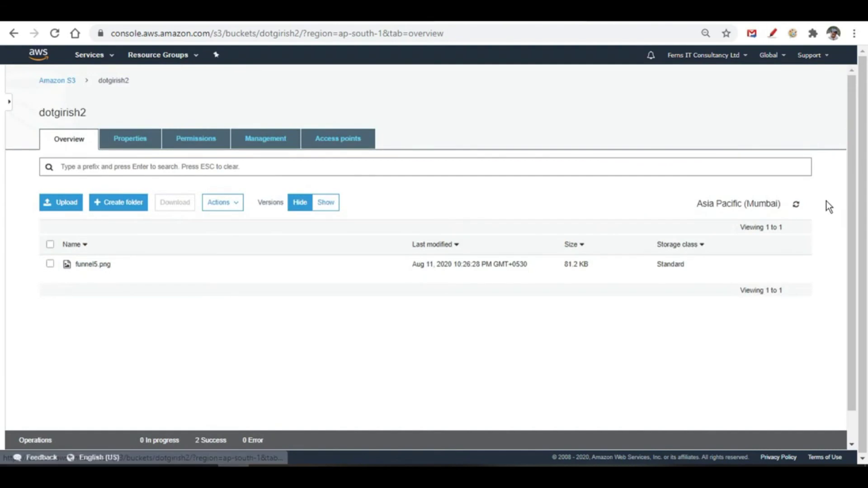
pyautogui.click(796, 204)
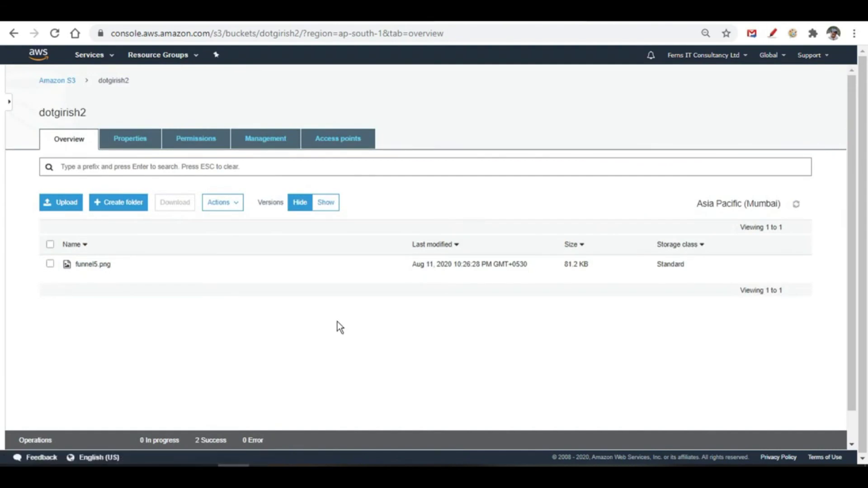
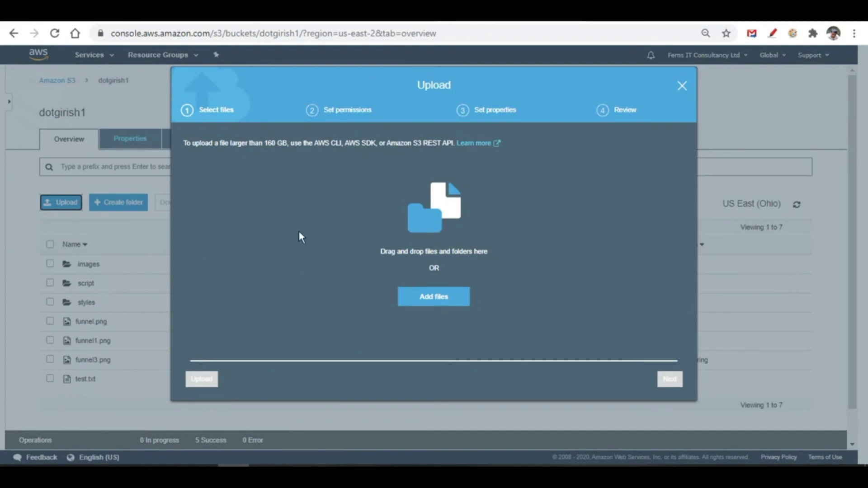
# - Upload index.html from the Desktop's index folder to the dotgirish1 bucket
pyautogui.click(450, 301)
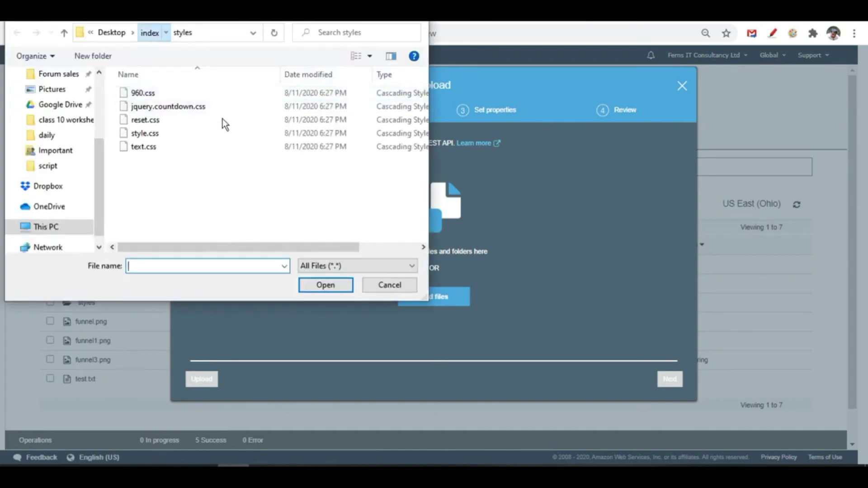
pyautogui.hotkey('alt', 'Up')
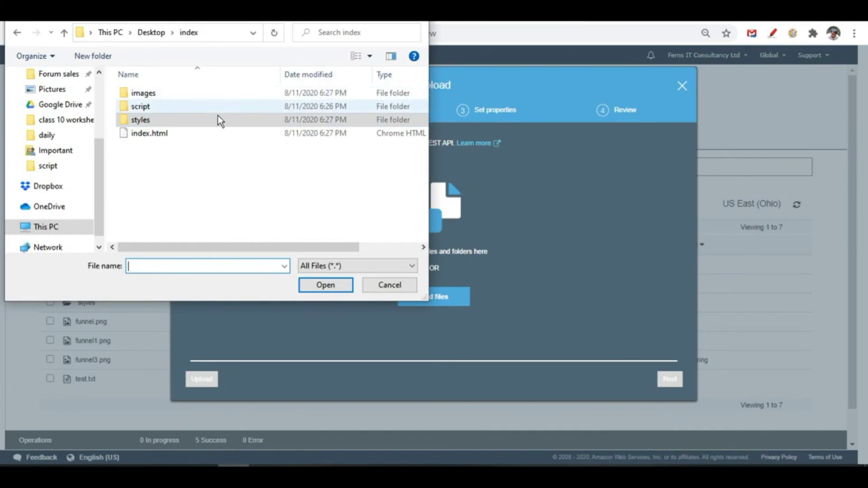
pyautogui.click(162, 135)
pyautogui.click(351, 284)
pyautogui.click(211, 379)
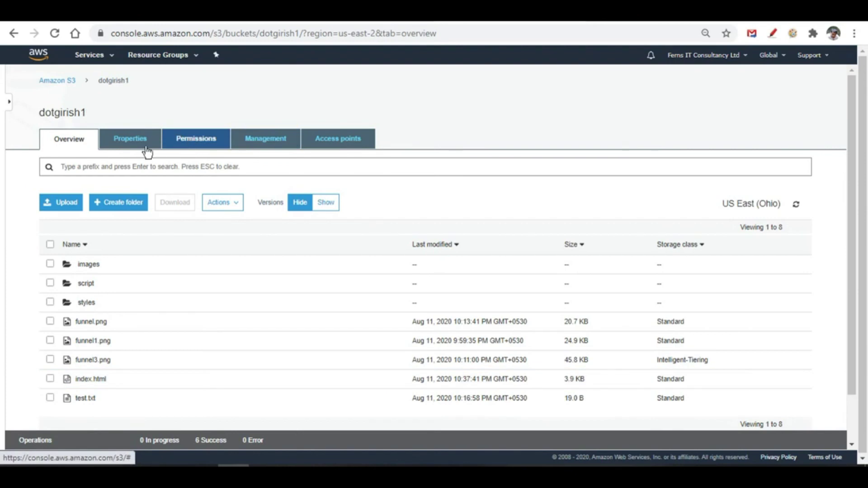
# - In dotgirish1's static website hosting settings, choose to use this bucket to host a website
pyautogui.click(129, 149)
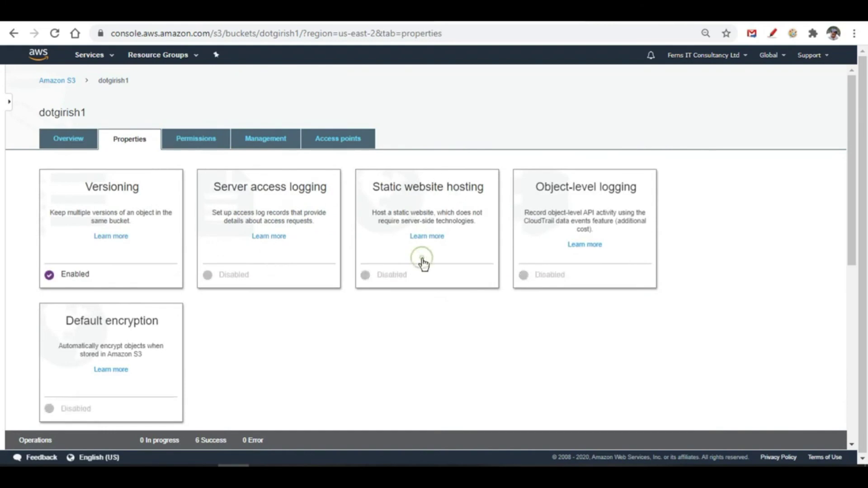
pyautogui.click(423, 262)
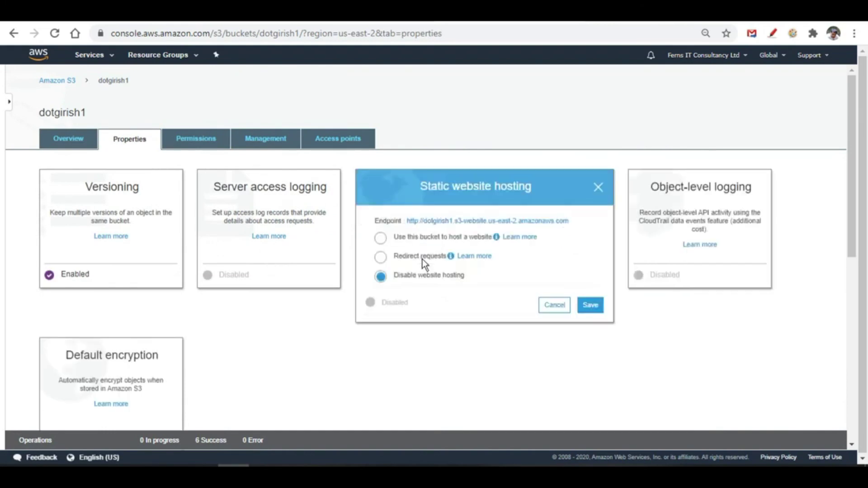
pyautogui.click(387, 237)
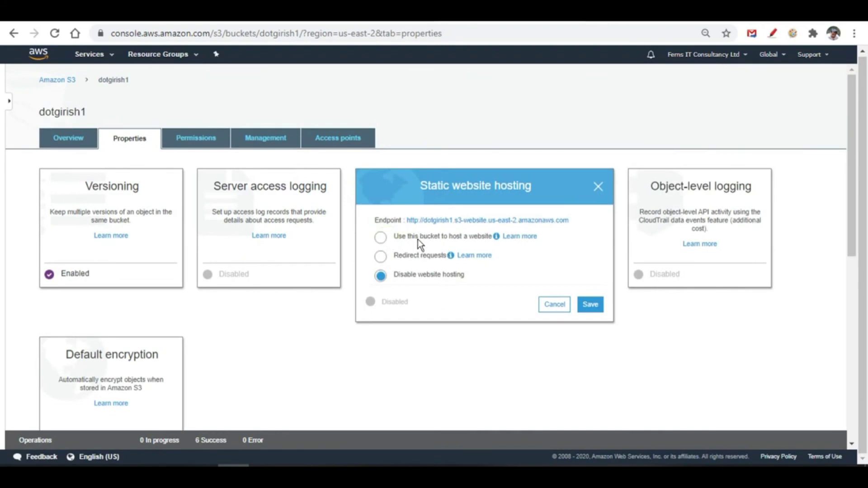
pyautogui.click(381, 237)
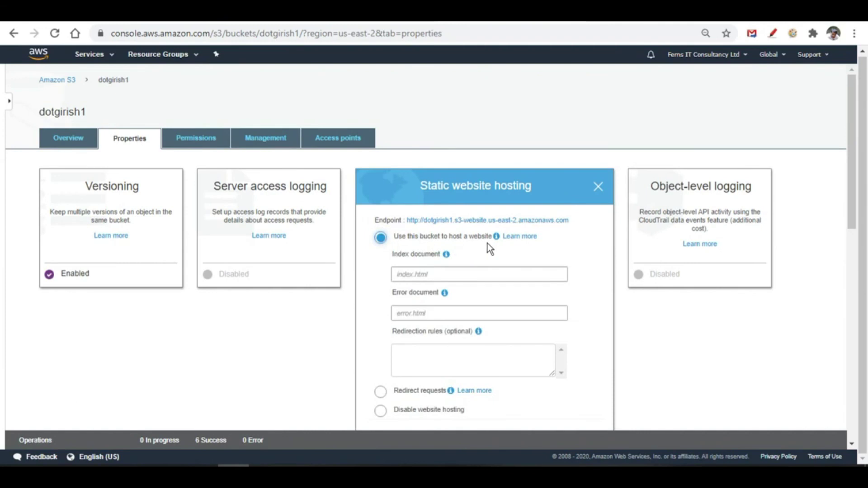
# - Copy the static website endpoint URL and replace the contents of test.txt in Notepad with it
pyautogui.moveTo(573, 221); pyautogui.dragTo(410, 228)
pyautogui.hotkey('ctrl', 'c')
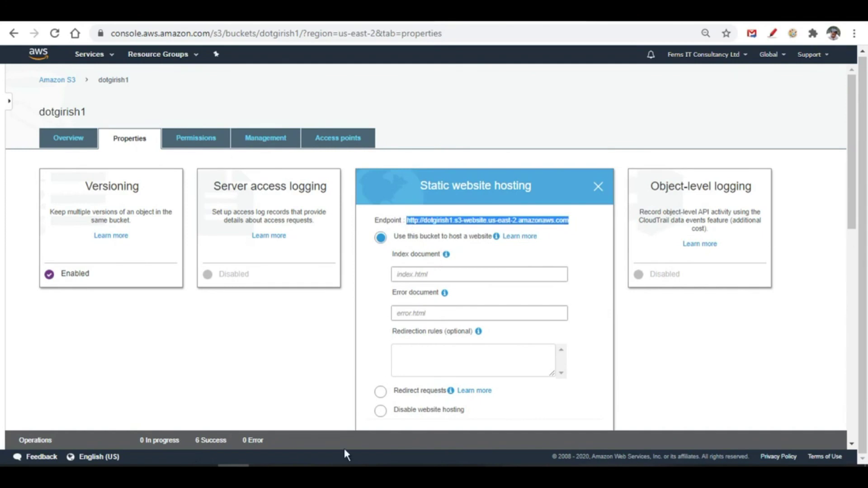
pyautogui.moveTo(326, 464)
pyautogui.click(412, 449)
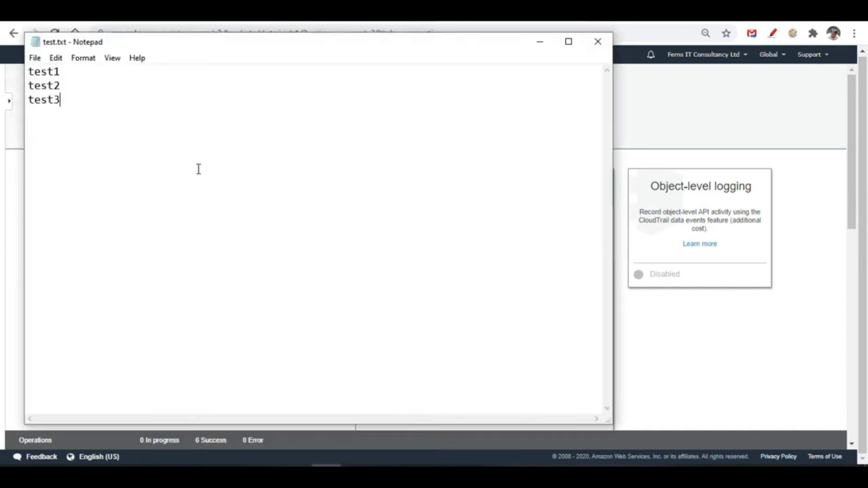
pyautogui.hotkey('ctrl', 'a')
pyautogui.hotkey('ctrl', 'v')
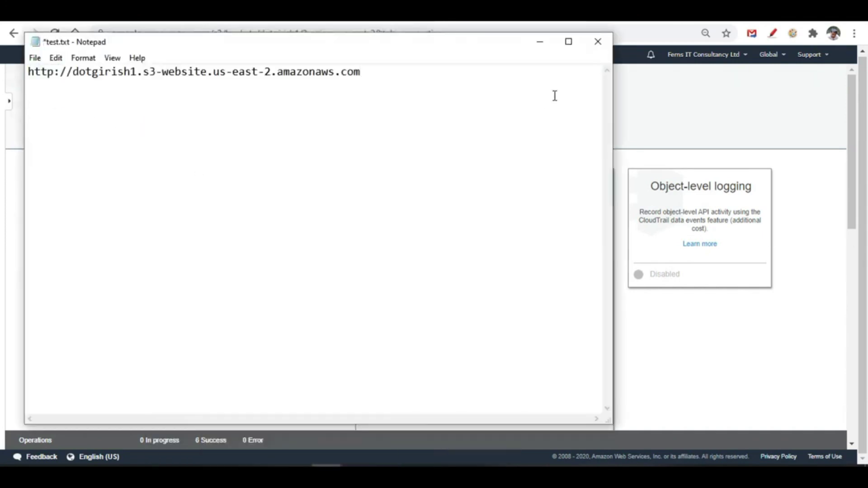
pyautogui.click(540, 42)
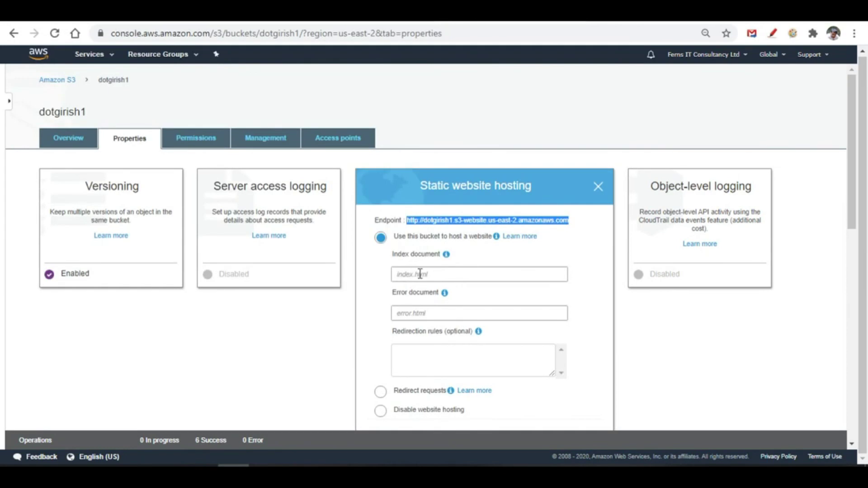
# - Set the static website's index document to index.html and error document to error.html, and save the hosting settings
pyautogui.click(420, 274)
pyautogui.write('index.html')
pyautogui.click(398, 317)
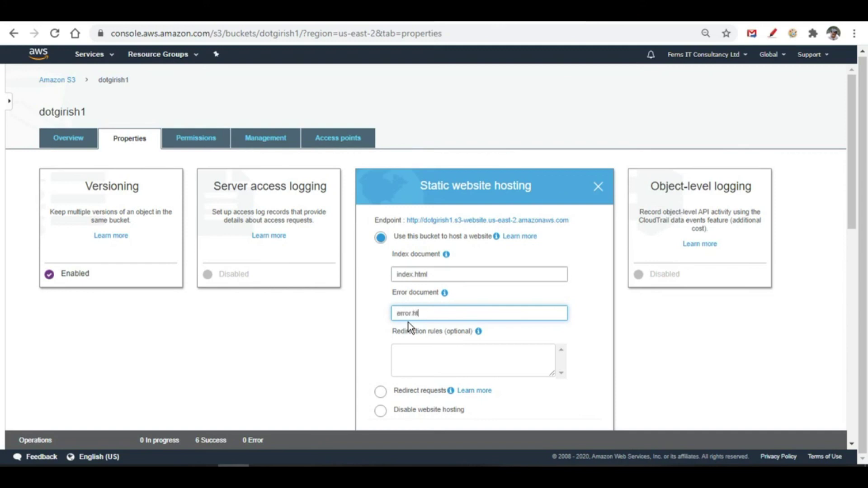
pyautogui.scroll(-3, 500, 311)
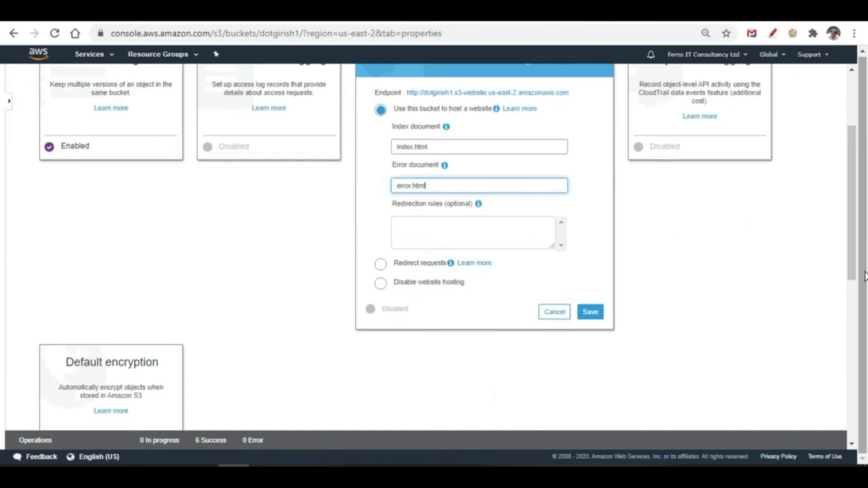
pyautogui.click(593, 316)
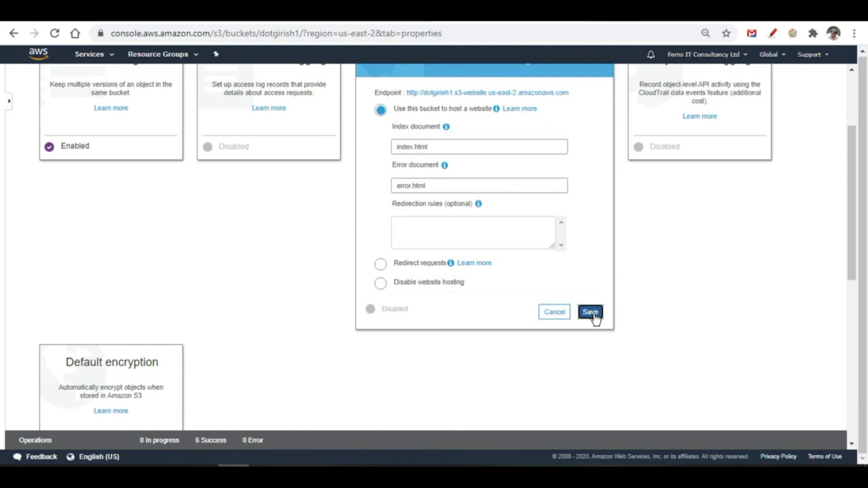
pyautogui.scroll(3, 594, 319)
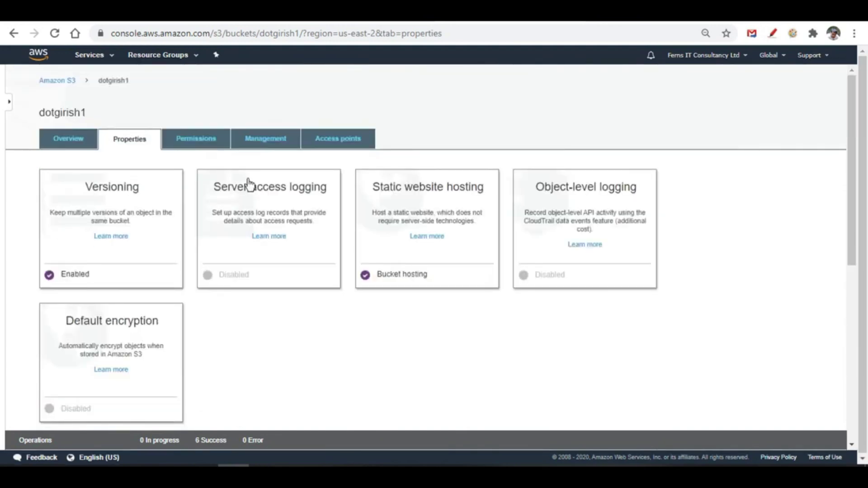
# - Copy the website endpoint URL from test.txt in Notepad and load it in a new browser tab to test the site
pyautogui.click(75, 145)
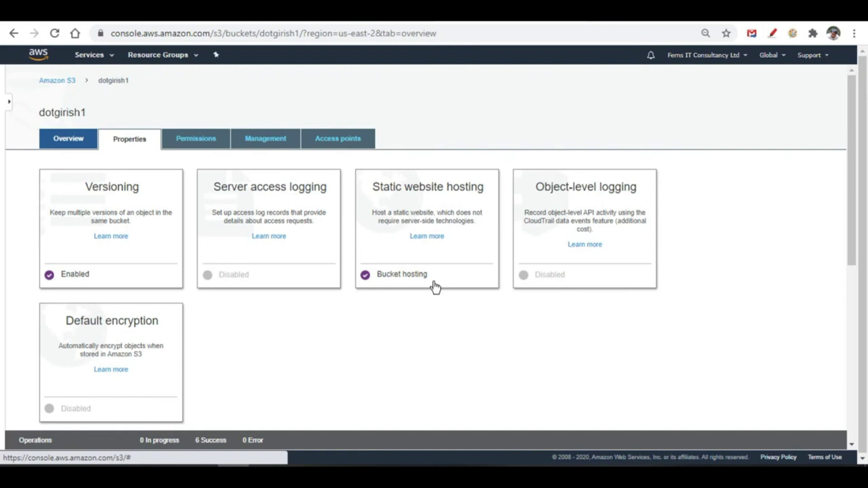
pyautogui.moveTo(325, 473)
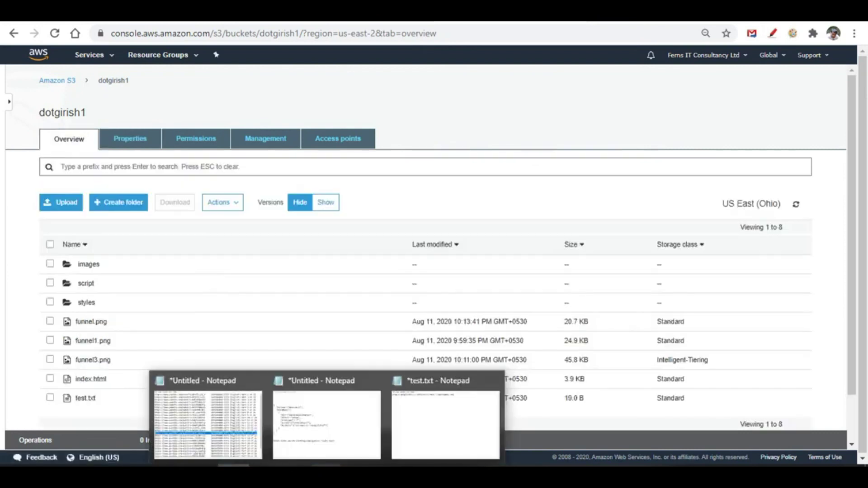
pyautogui.click(434, 431)
pyautogui.moveTo(371, 73); pyautogui.dragTo(28, 89)
pyautogui.hotkey('ctrl', 'c')
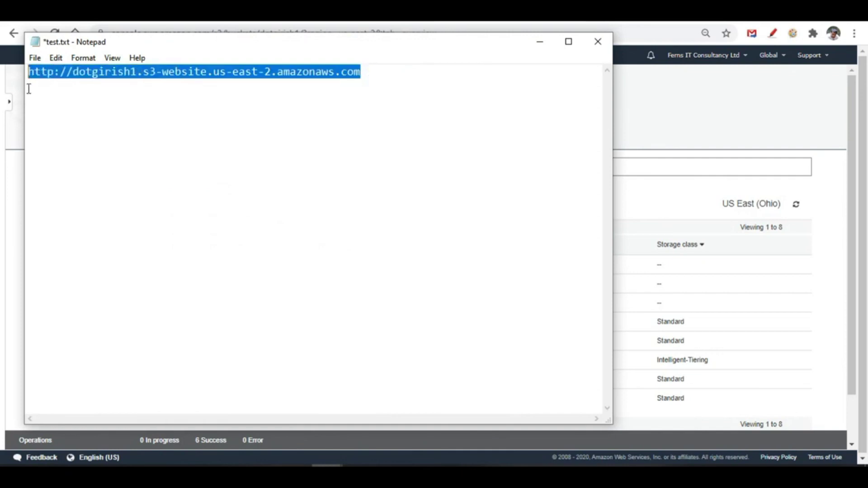
pyautogui.click(717, 33)
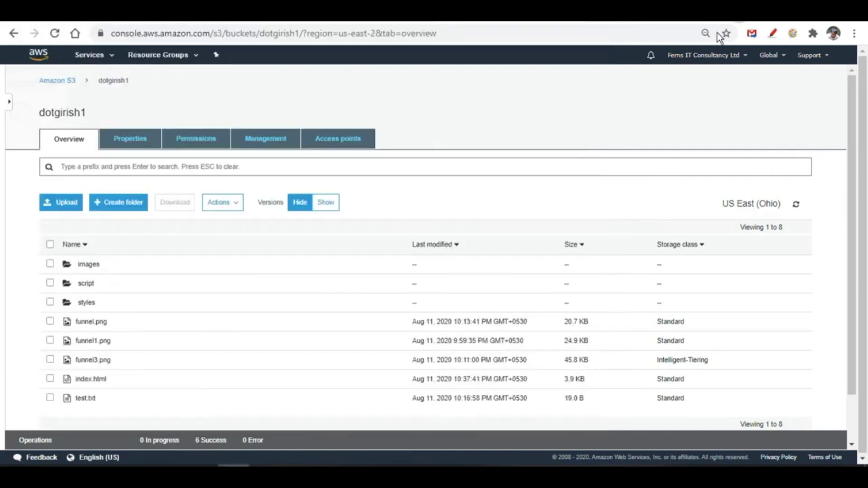
pyautogui.hotkey('ctrl', 't')
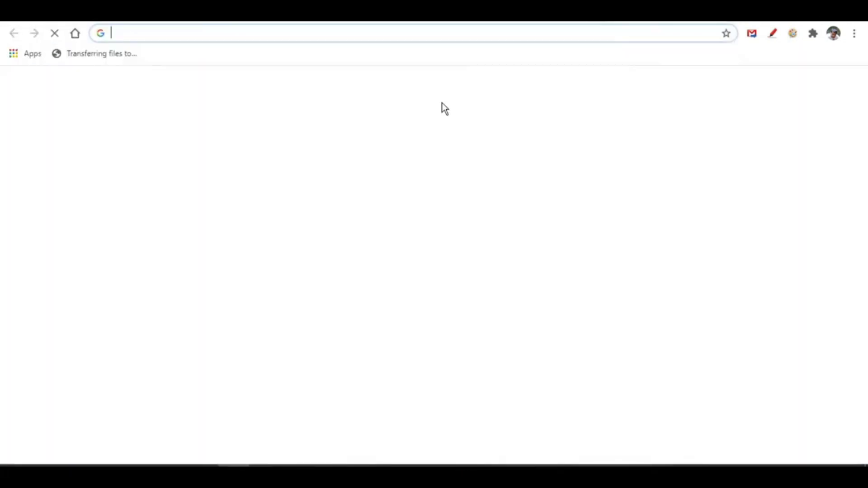
pyautogui.hotkey('ctrl', 'v')
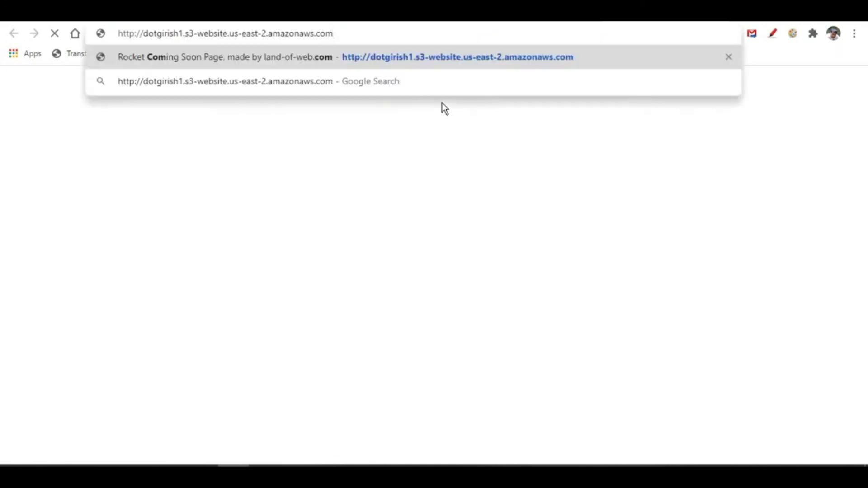
pyautogui.press('Return')
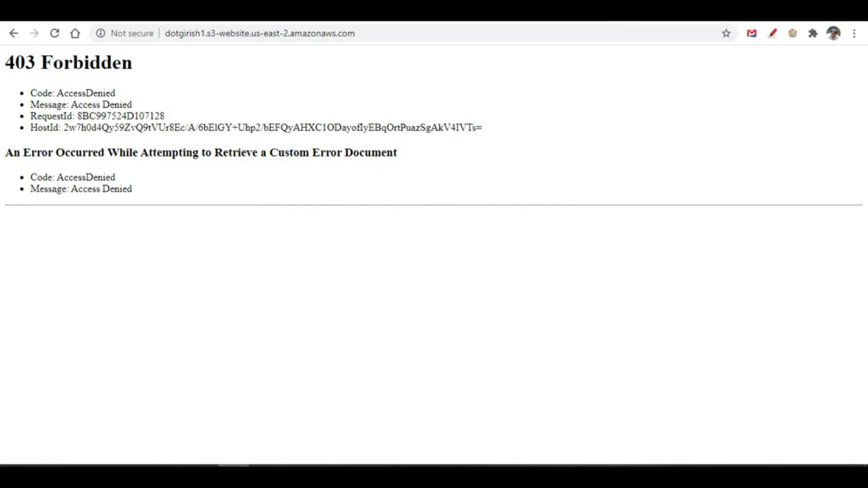
# - Save the account-level block public access settings with Block all public access turned off, entering "confirm" to approve
pyautogui.hotkey('ctrl', 'Tab')
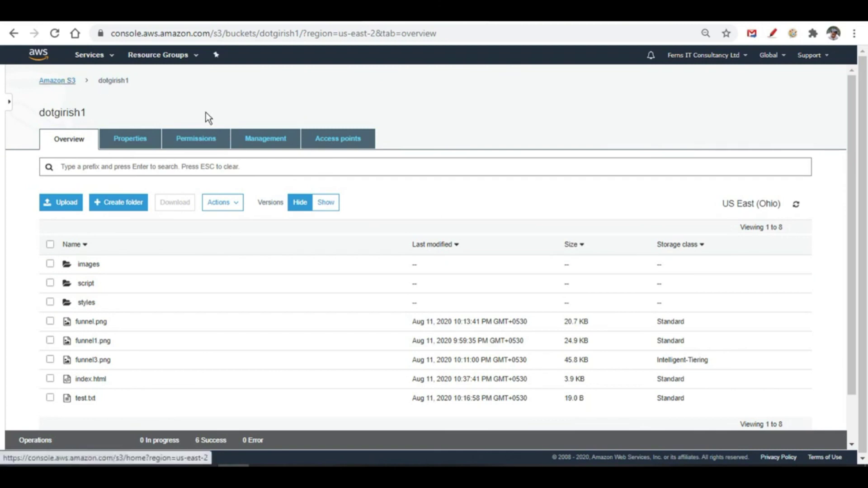
pyautogui.click(63, 82)
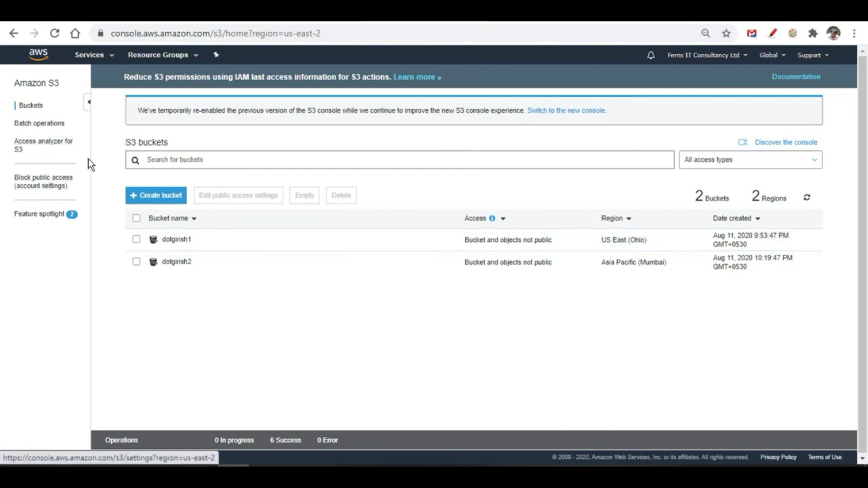
pyautogui.click(37, 188)
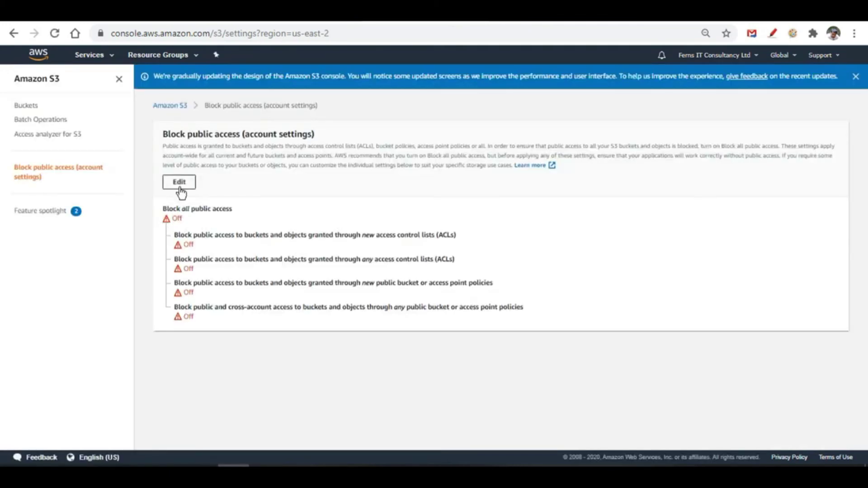
pyautogui.click(180, 187)
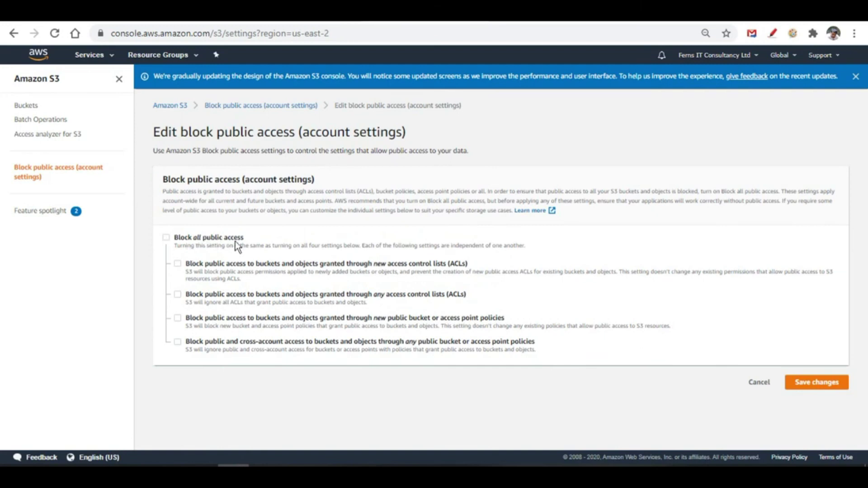
pyautogui.click(167, 238)
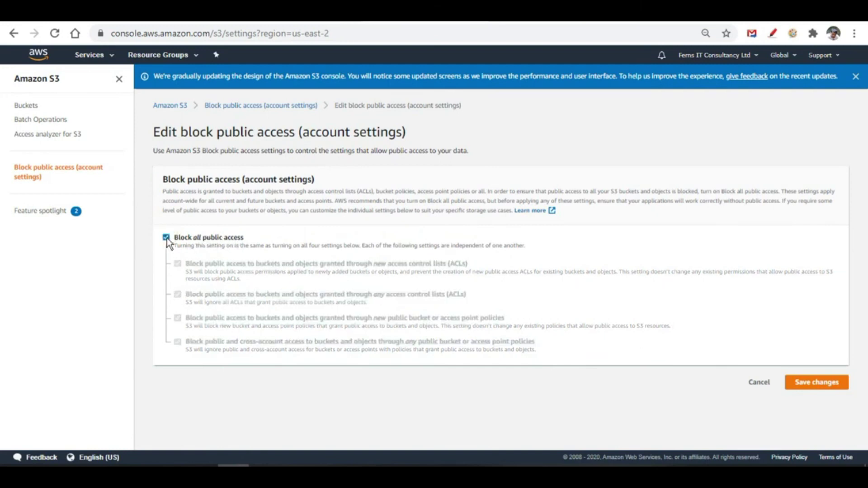
pyautogui.click(167, 238)
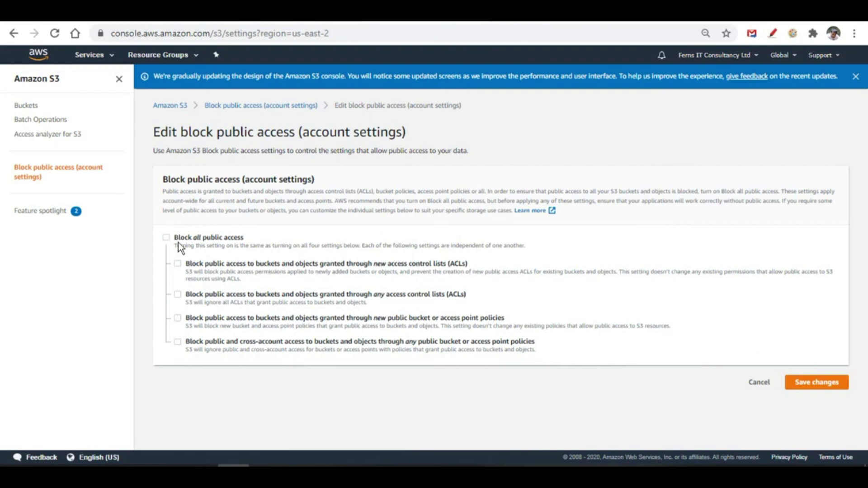
pyautogui.click(823, 384)
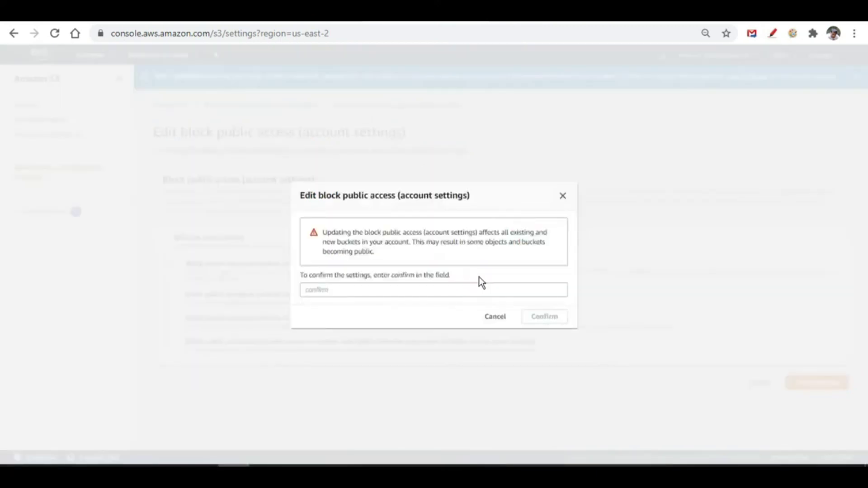
pyautogui.click(340, 299)
pyautogui.write('confirm')
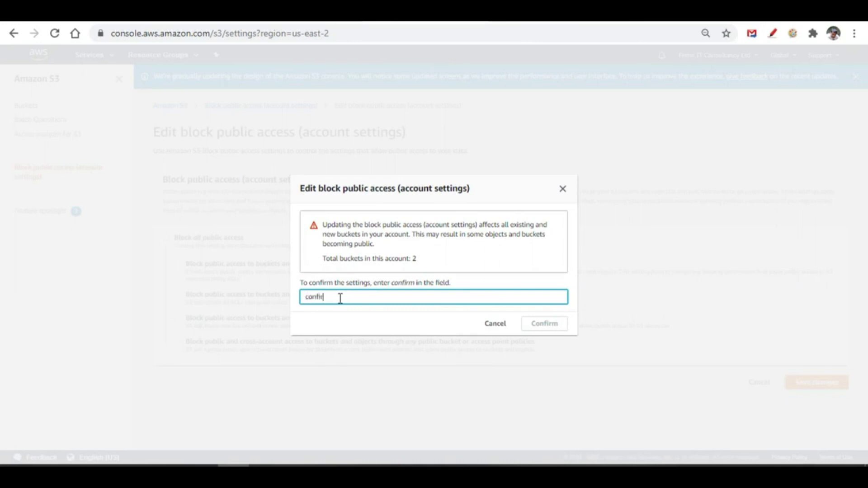
pyautogui.click(539, 324)
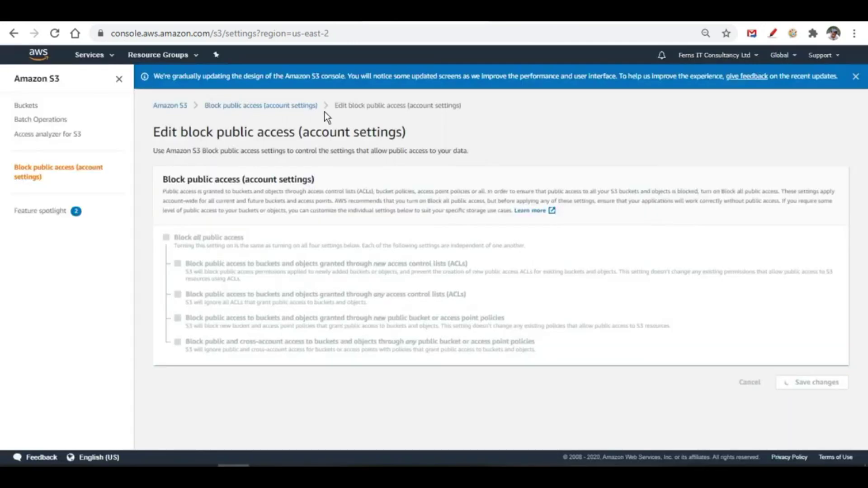
# - Go back to the S3 bucket list and open the block public access settings in dotgirish1's permissions
pyautogui.click(39, 54)
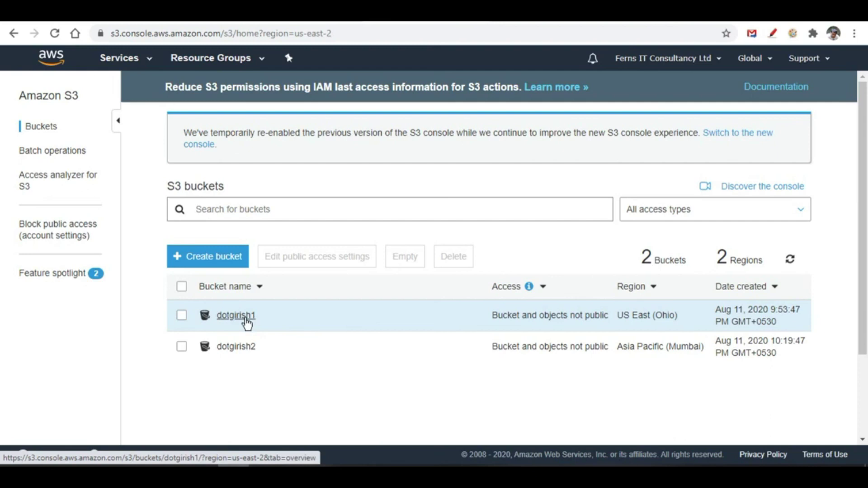
pyautogui.click(237, 317)
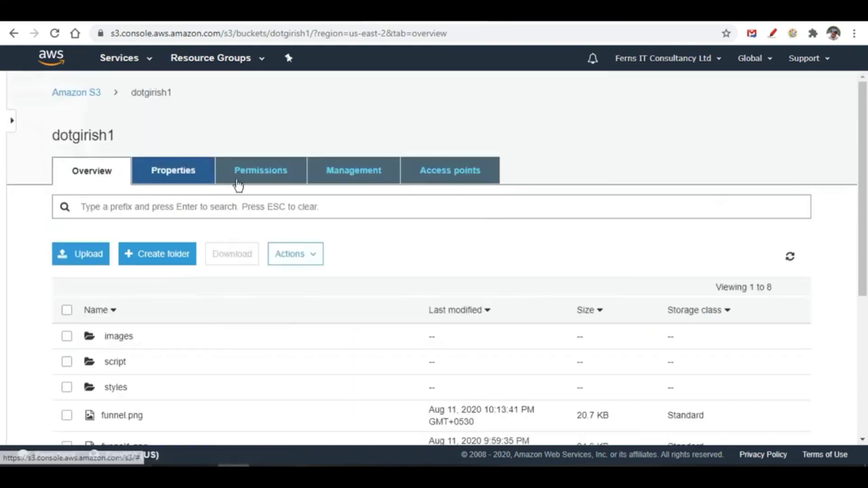
pyautogui.click(266, 172)
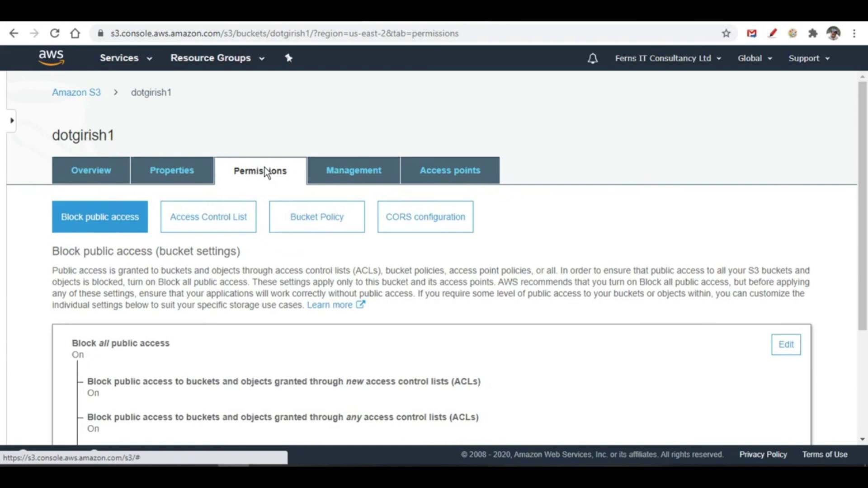
pyautogui.scroll(-2, 246, 282)
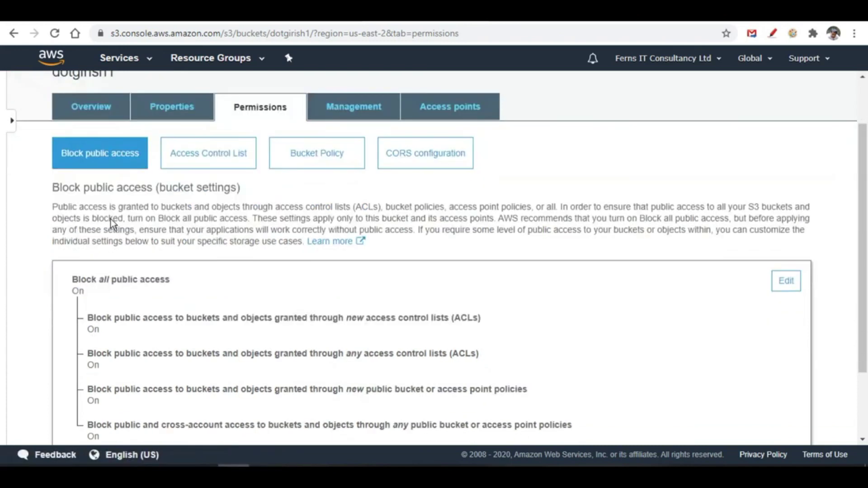
pyautogui.click(123, 161)
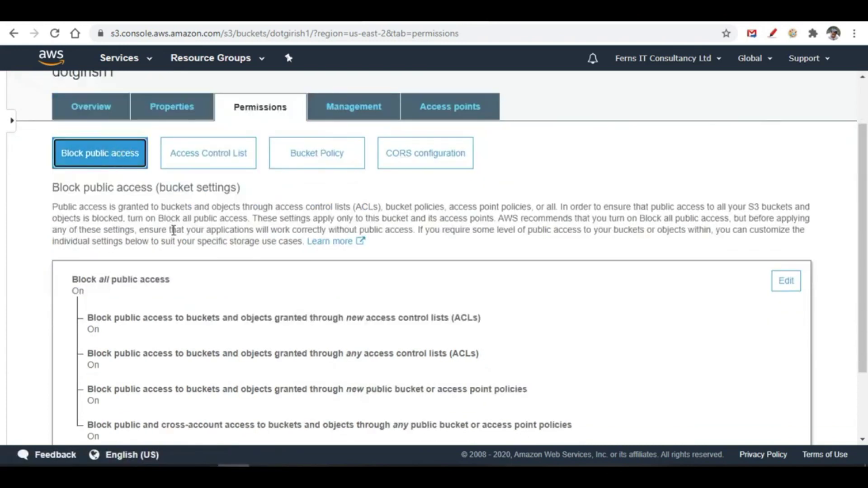
# - Turn off Block all public access for the dotgirish1 bucket and save, entering "confirm" to approve
pyautogui.press('Tab')
pyautogui.press('Tab')
pyautogui.press('Tab')
pyautogui.press('Tab')
pyautogui.press('Tab')
pyautogui.press('Return')
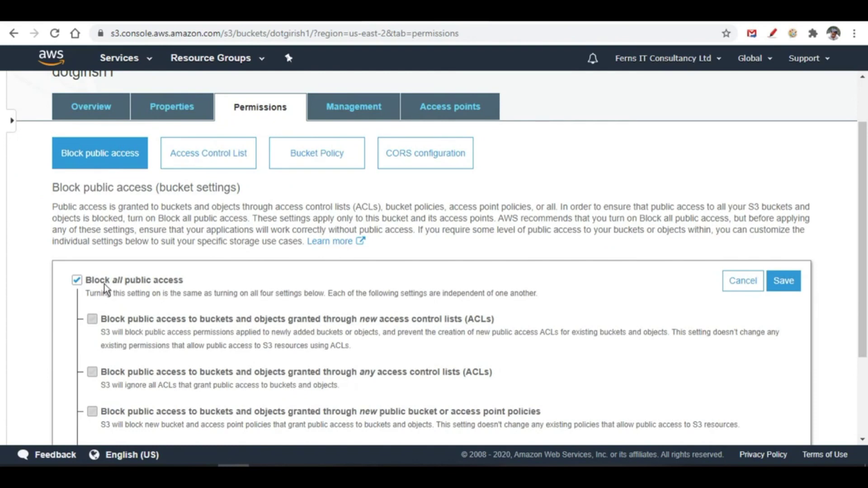
pyautogui.click(77, 281)
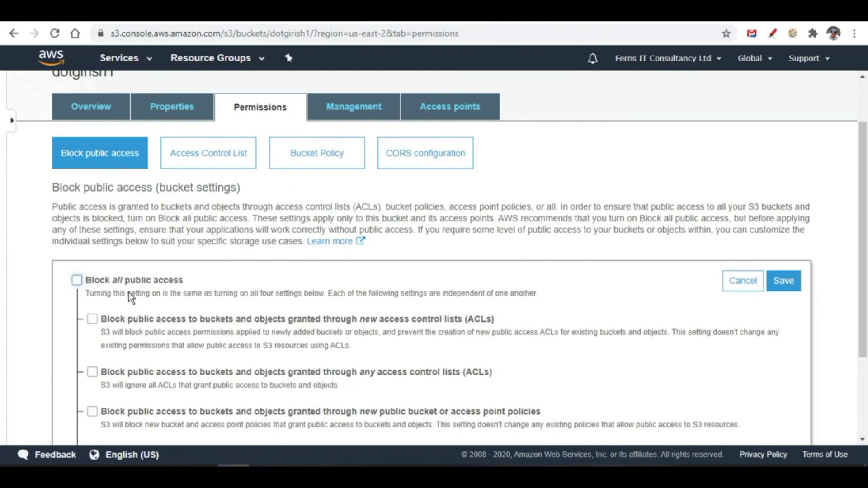
pyautogui.scroll(-3, 256, 285)
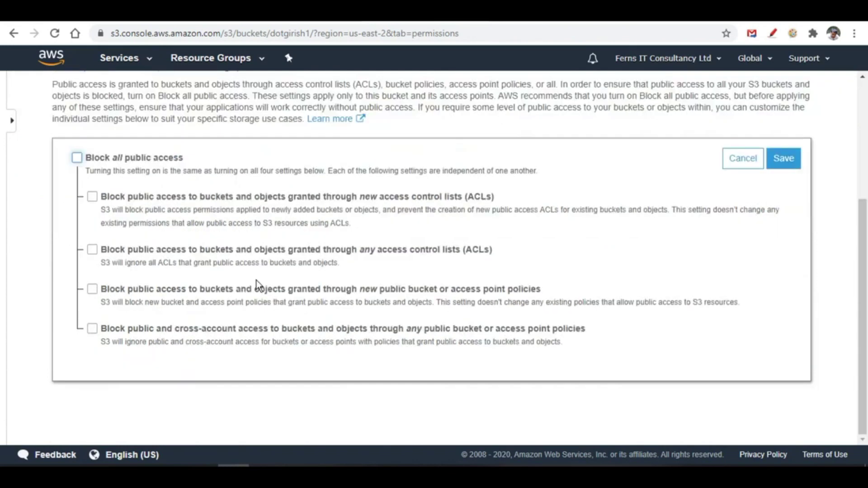
pyautogui.scroll(2, 257, 286)
pyautogui.click(783, 158)
pyautogui.click(301, 322)
pyautogui.write('confirm')
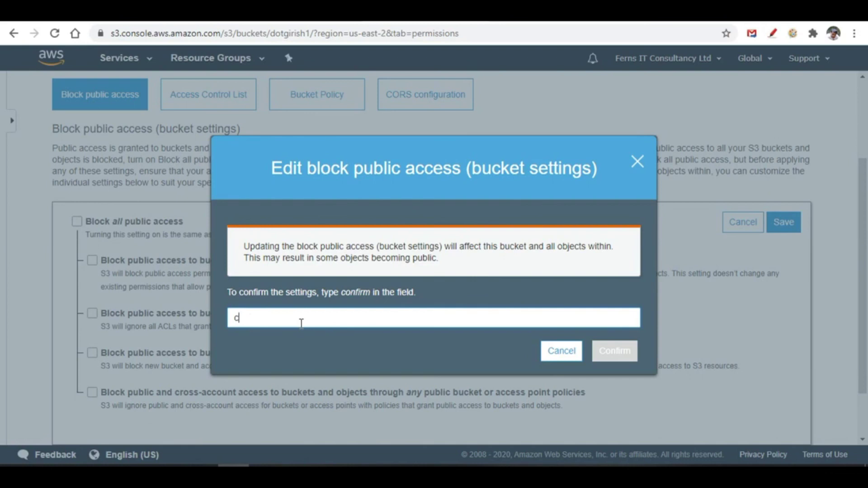
pyautogui.click(614, 351)
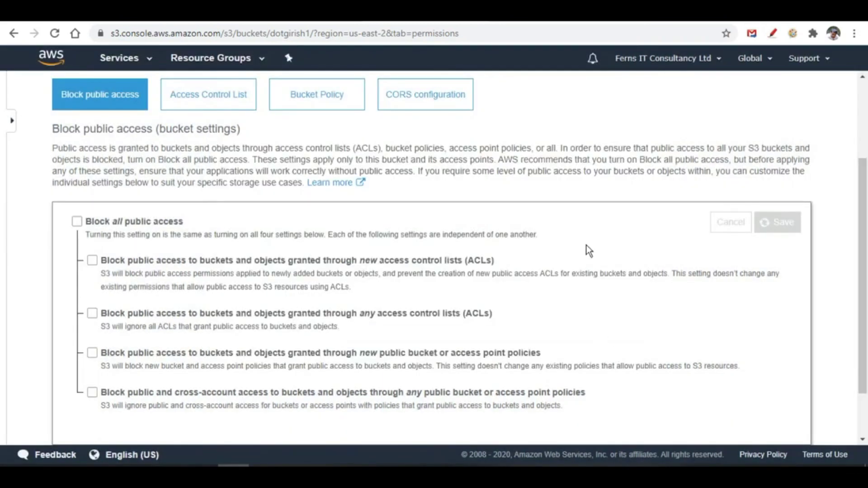
# - Copy the PublicReadGetObject policy JSON for dotgirish1 from the untitled Notepad file and paste it into dotgirish1's bucket policy editor
pyautogui.scroll(2, 591, 249)
pyautogui.scroll(1, 591, 249)
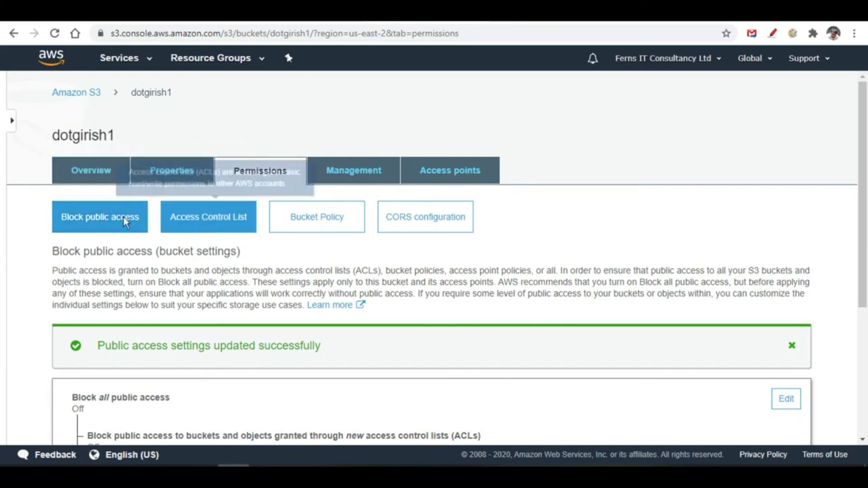
pyautogui.click(328, 227)
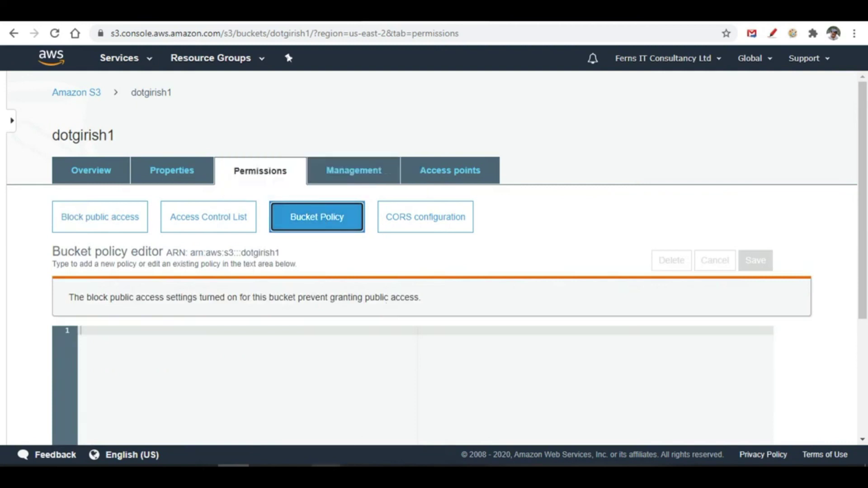
pyautogui.click(339, 450)
pyautogui.moveTo(264, 300); pyautogui.dragTo(253, 134)
pyautogui.hotkey('ctrl', 'c')
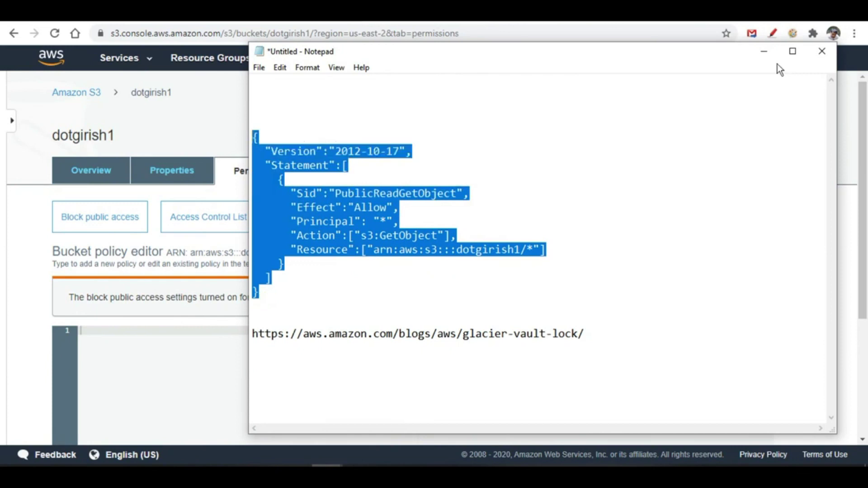
pyautogui.click(765, 51)
pyautogui.click(98, 336)
pyautogui.hotkey('ctrl', 'v')
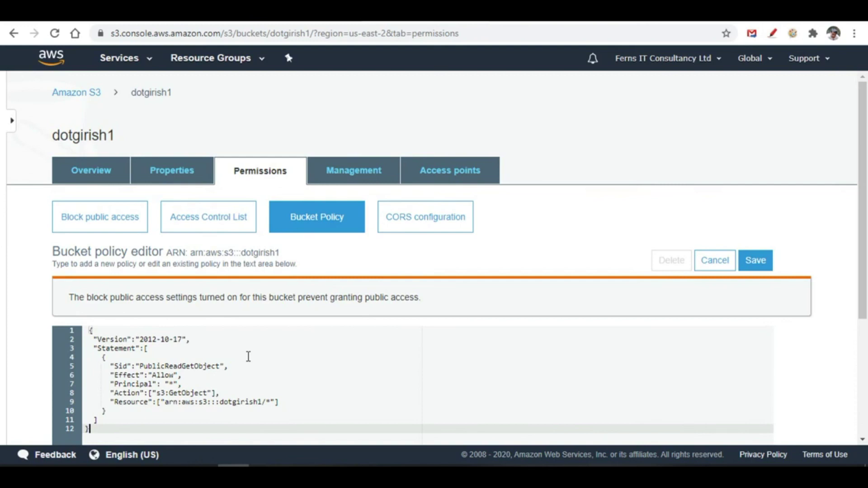
pyautogui.scroll(-1, 361, 380)
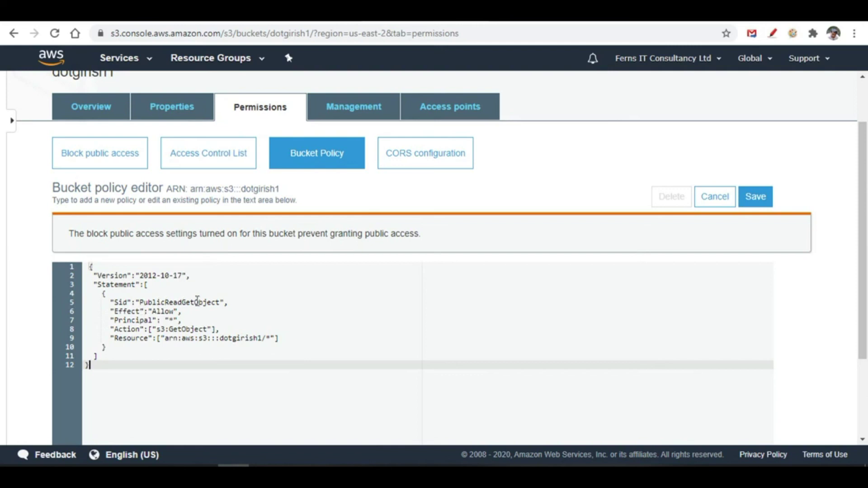
# - Review the PublicReadGetObject statement and save it as the bucket policy of dotgirish1
pyautogui.moveTo(174, 312); pyautogui.dragTo(149, 313)
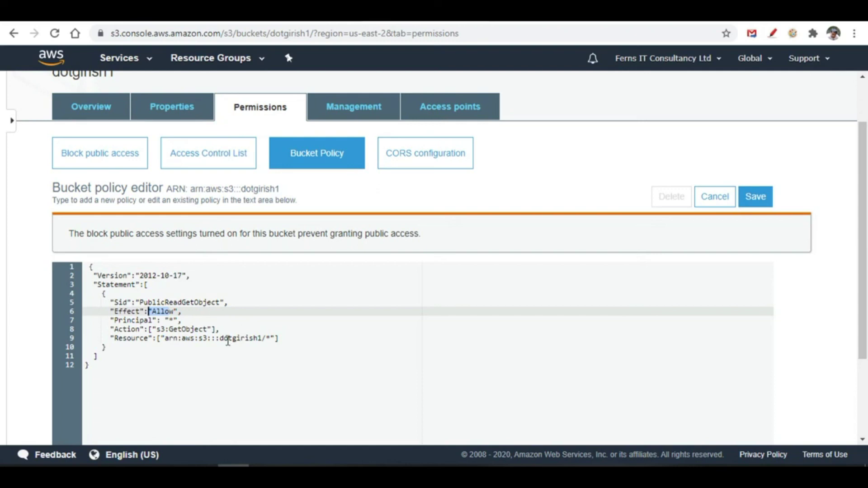
pyautogui.scroll(2, 261, 281)
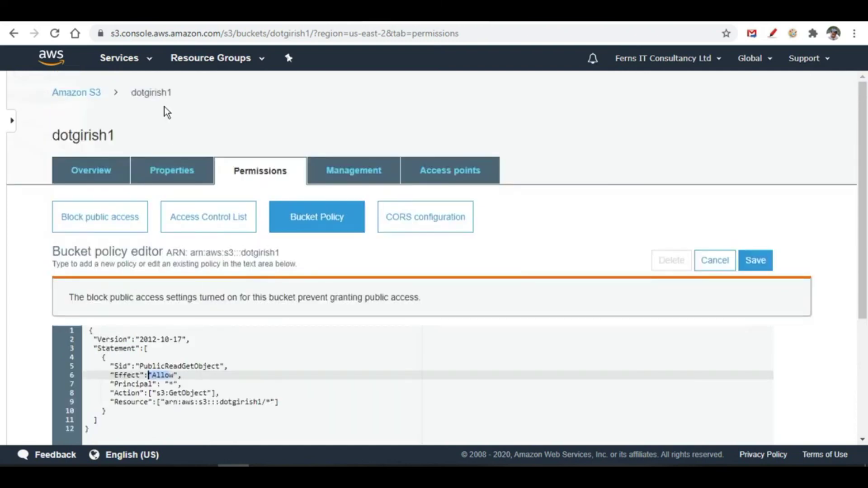
pyautogui.scroll(-2, 208, 262)
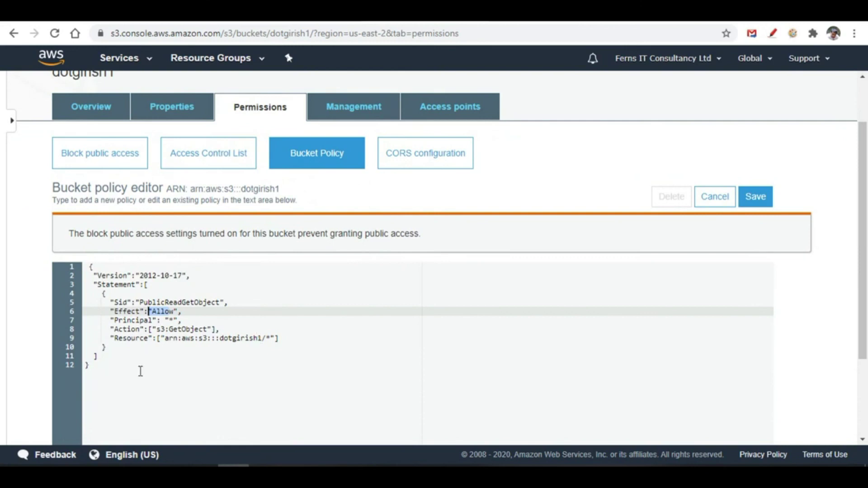
pyautogui.click(752, 200)
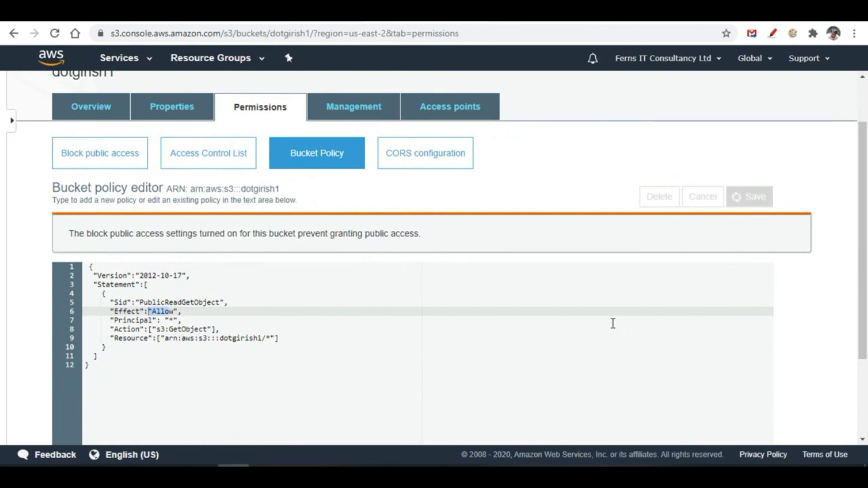
pyautogui.scroll(2, 613, 324)
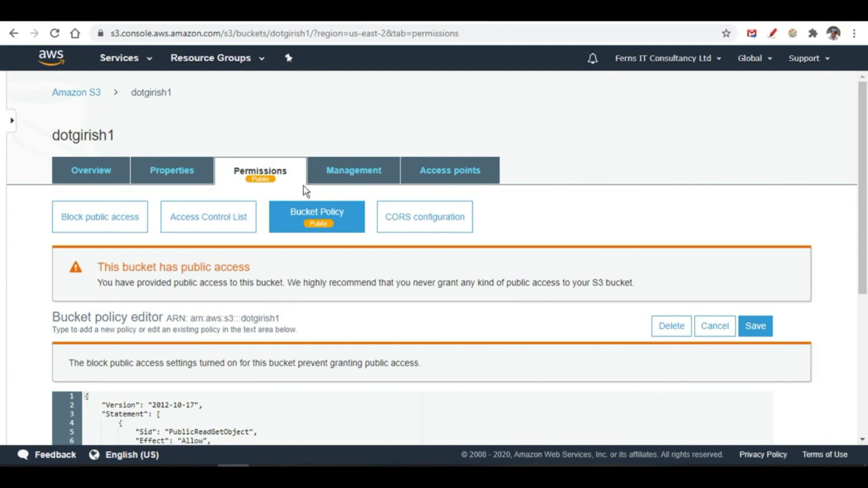
pyautogui.click(757, 327)
pyautogui.moveTo(326, 466)
pyautogui.click(427, 441)
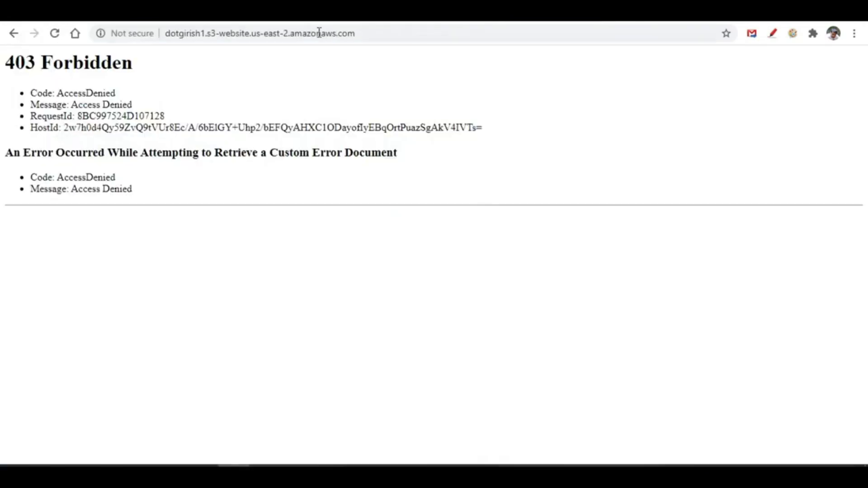
pyautogui.click(378, 31)
pyautogui.write('http://dotgirish1.s3-website.us-east-2.amazonaws.com')
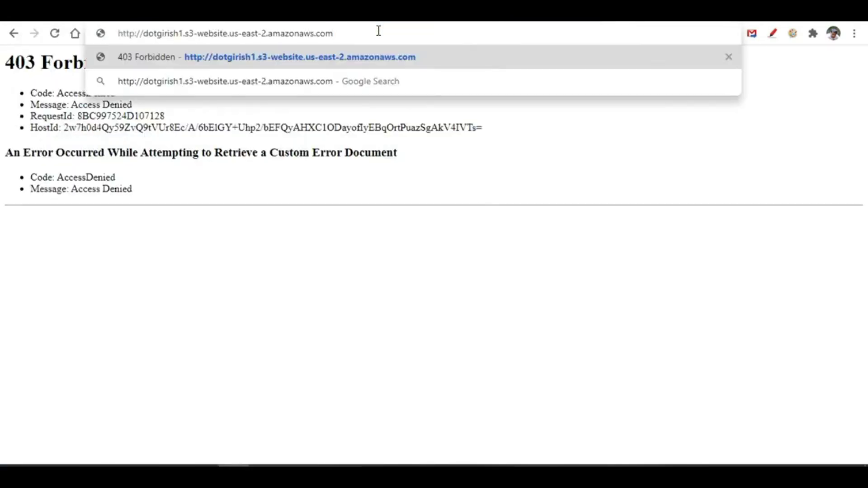
pyautogui.press('Return')
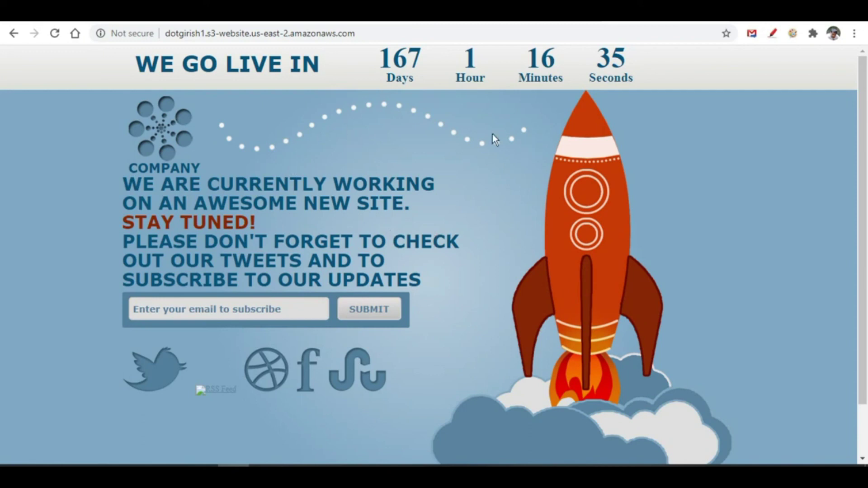
pyautogui.hotkey('ctrl', 'l')
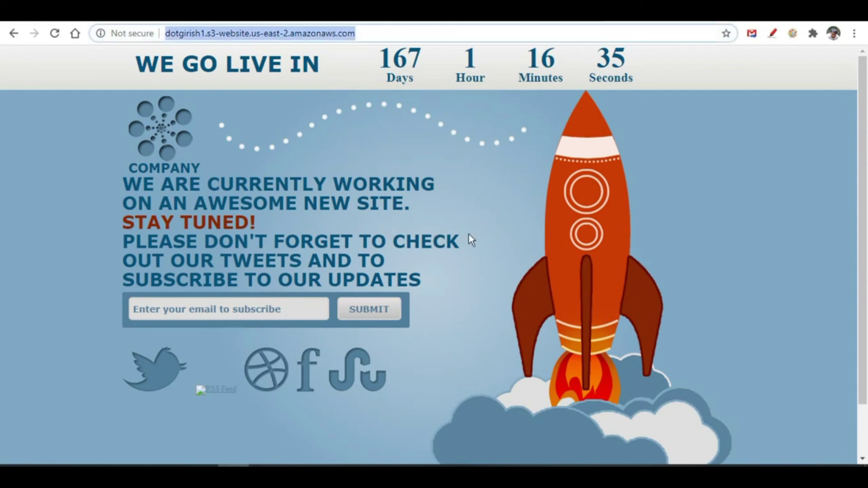